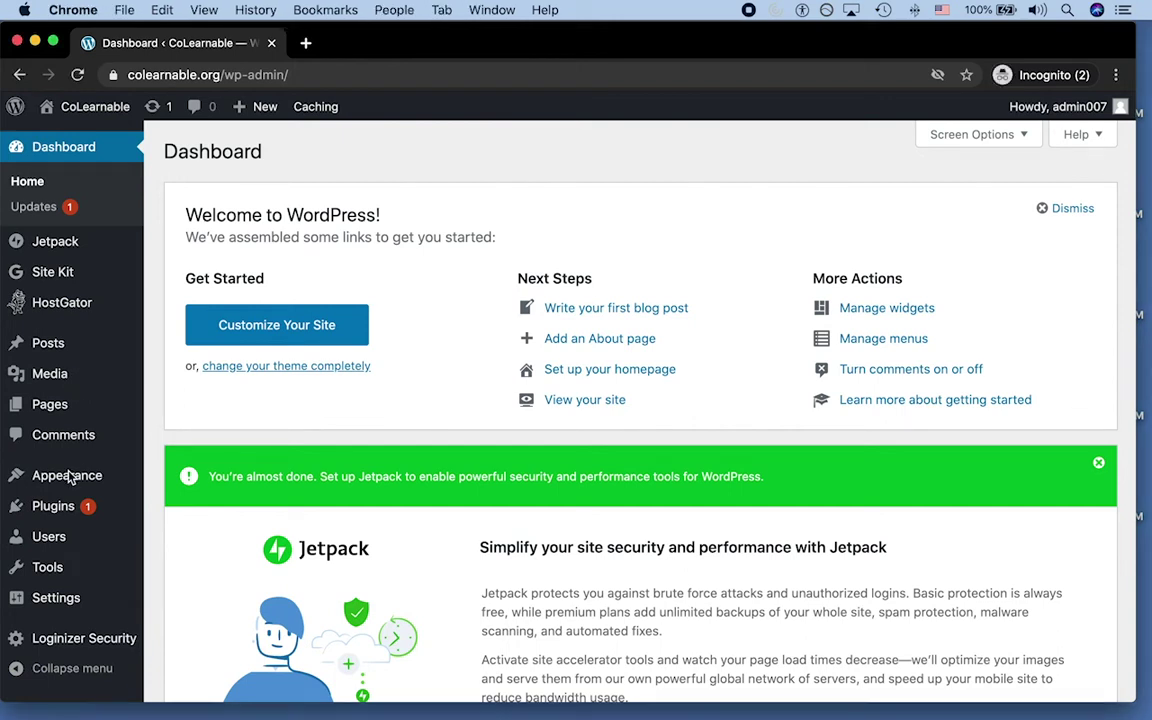
Open the theme installer from the Themes page and search the available themes for "astra"
{"action": "mouse_move", "coordinate": [60, 476]}
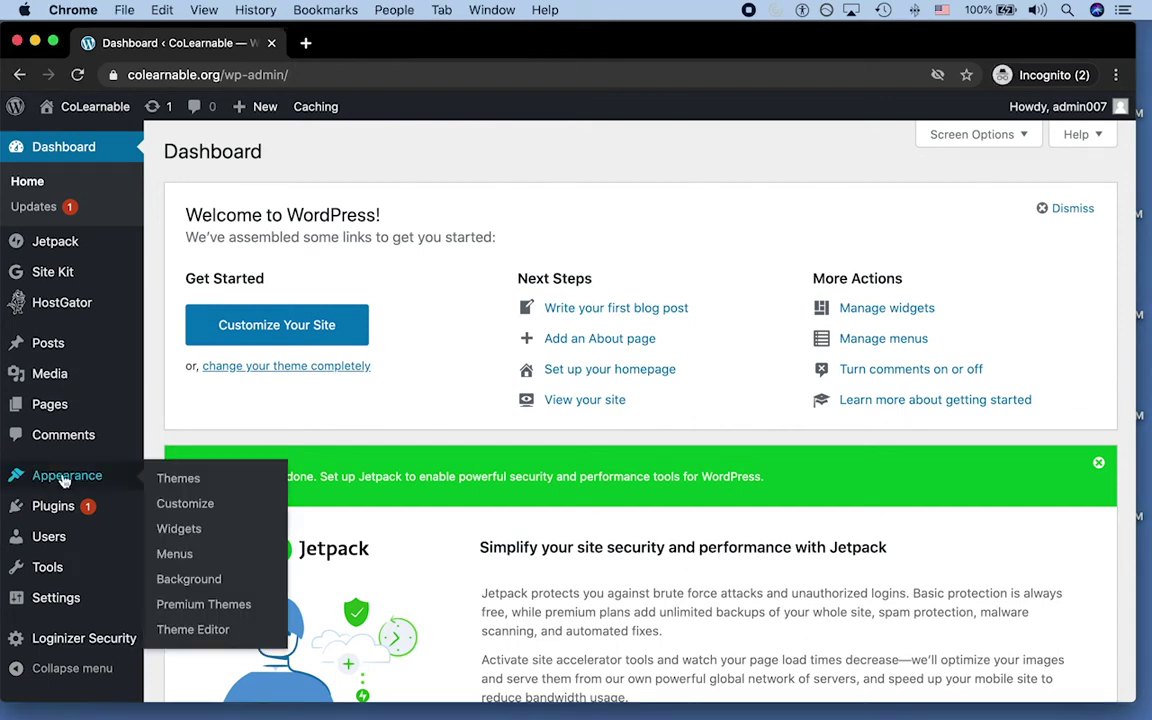
{"action": "left_click", "coordinate": [190, 480]}
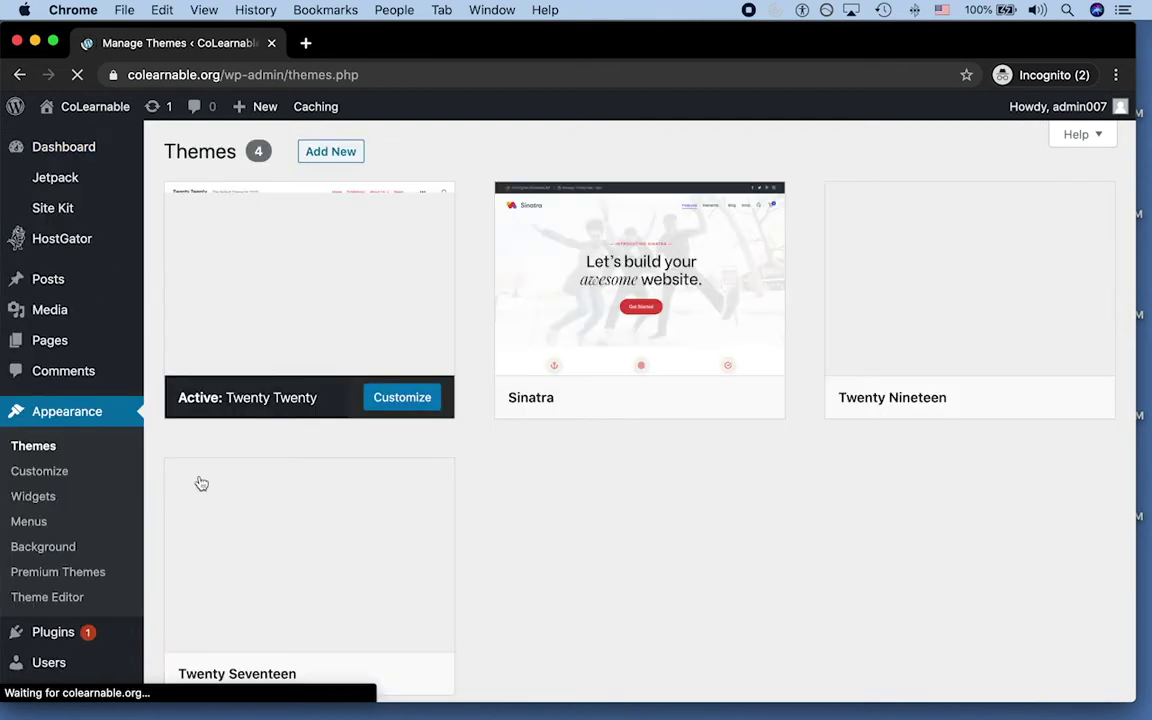
{"action": "left_click", "coordinate": [687, 562]}
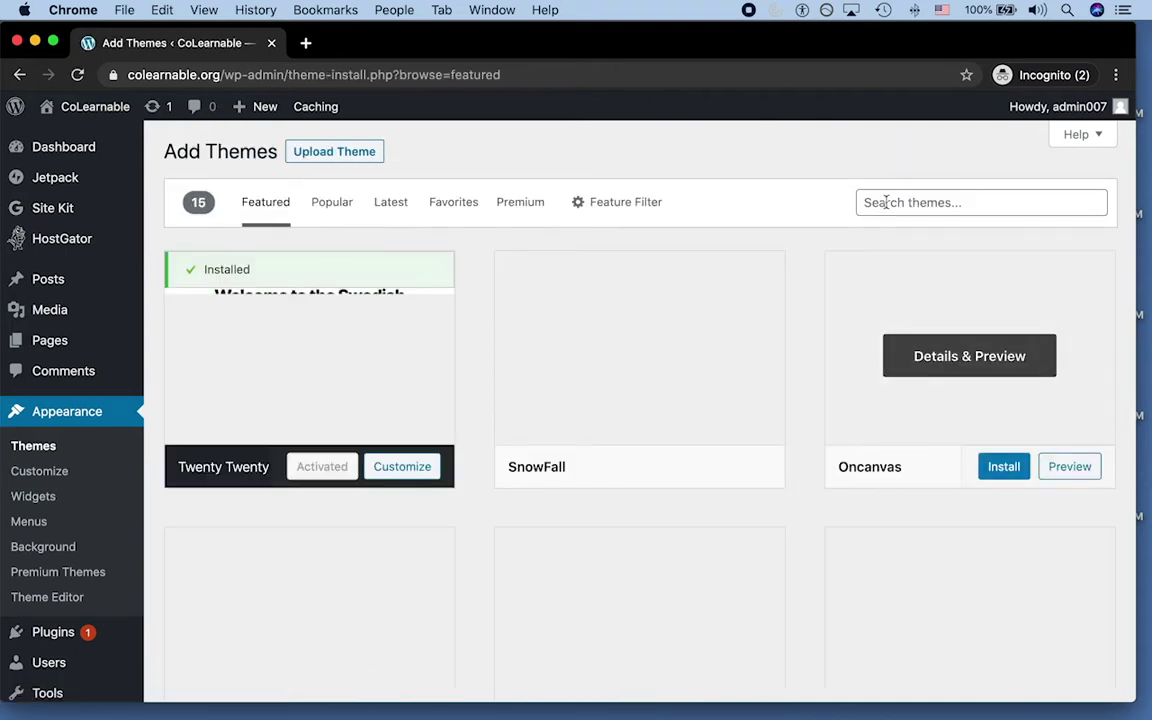
{"action": "left_click", "coordinate": [866, 202]}
{"action": "key", "text": "Down"}
{"action": "key", "text": "Return"}
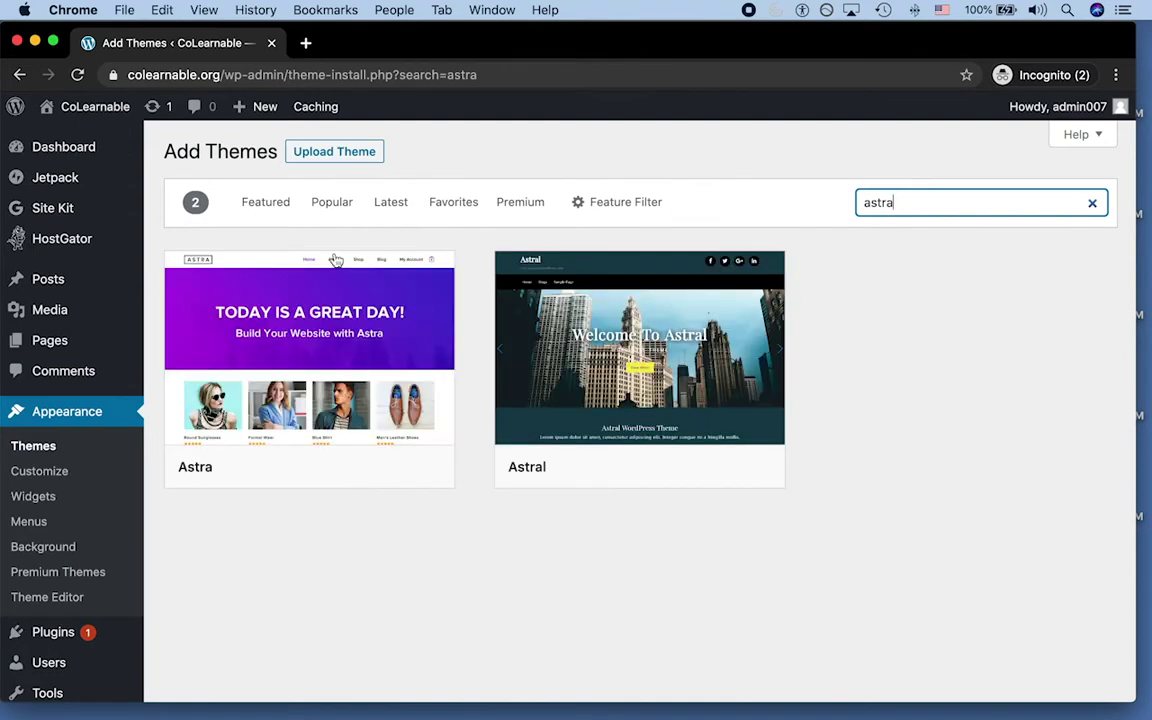
Install the Astra theme and activate it on the site
{"action": "mouse_move", "coordinate": [297, 313]}
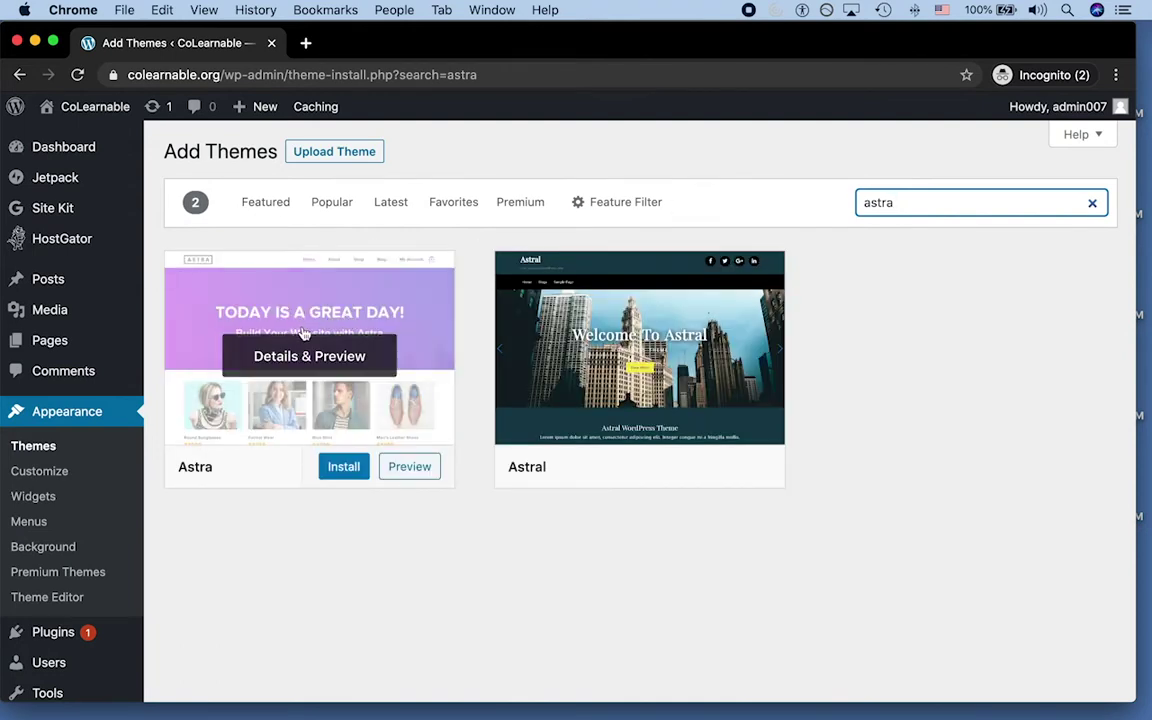
{"action": "left_click", "coordinate": [343, 470]}
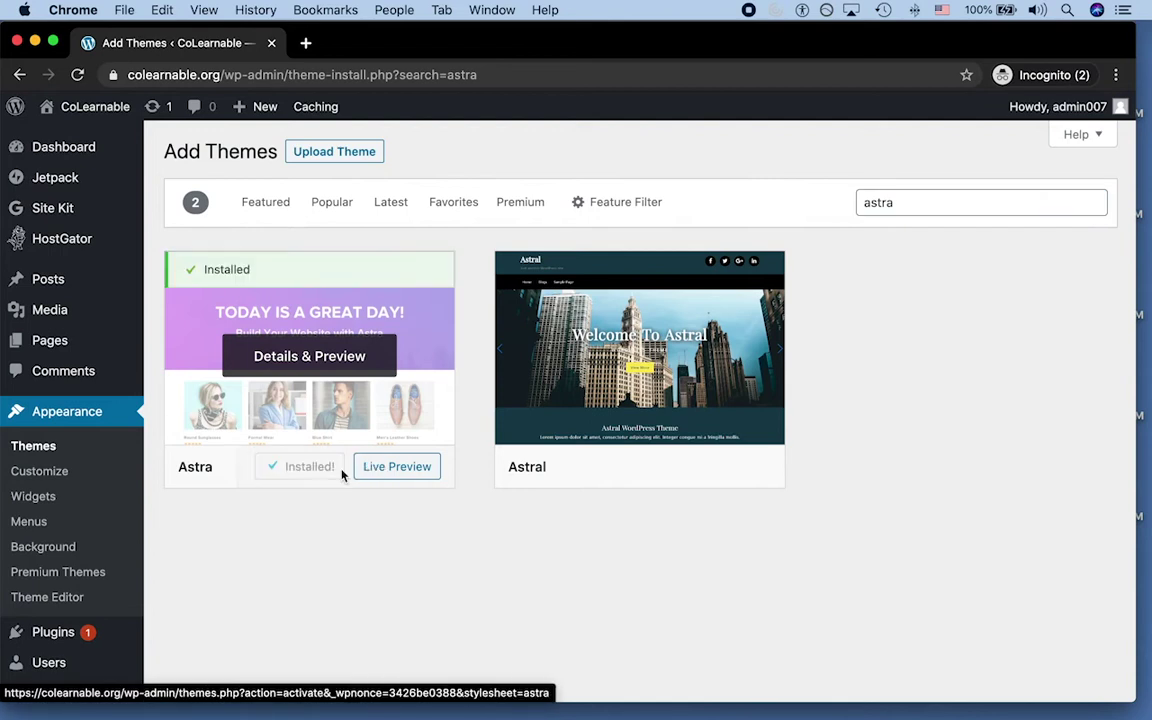
{"action": "left_click", "coordinate": [310, 471]}
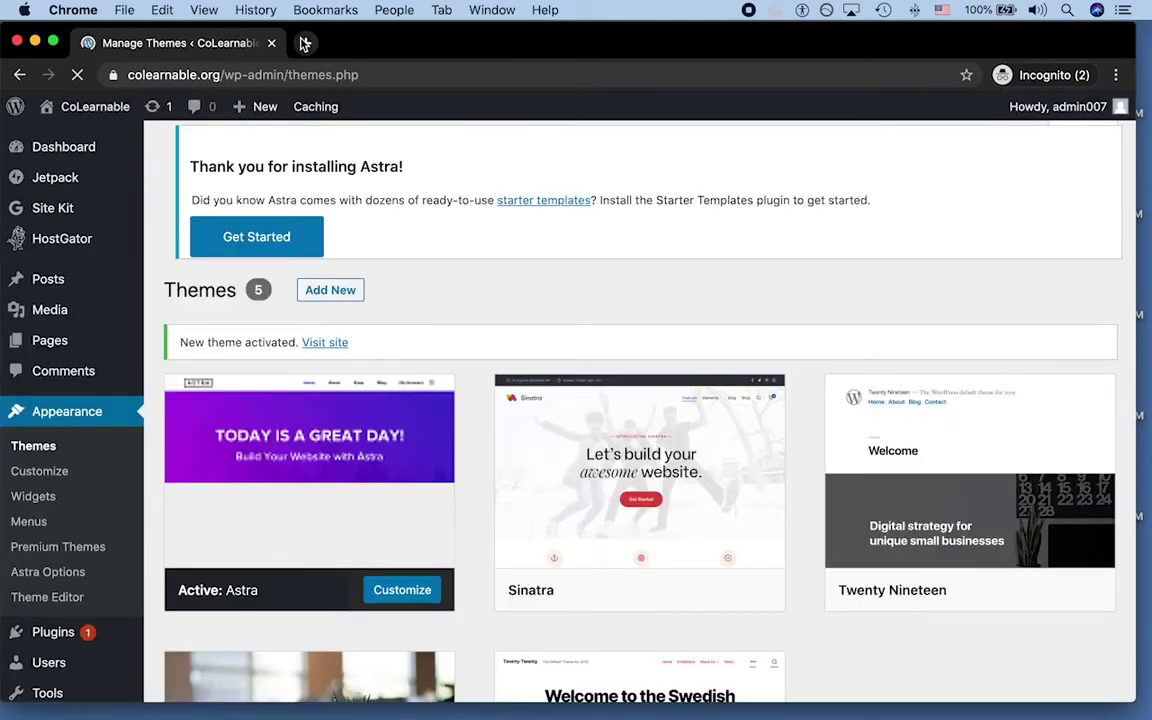
View the live site colearnable.org in a new browser tab and reload it to check the new theme
{"action": "left_click", "coordinate": [304, 43]}
{"action": "type", "text": "colearnable.org"}
{"action": "key", "text": "Return"}
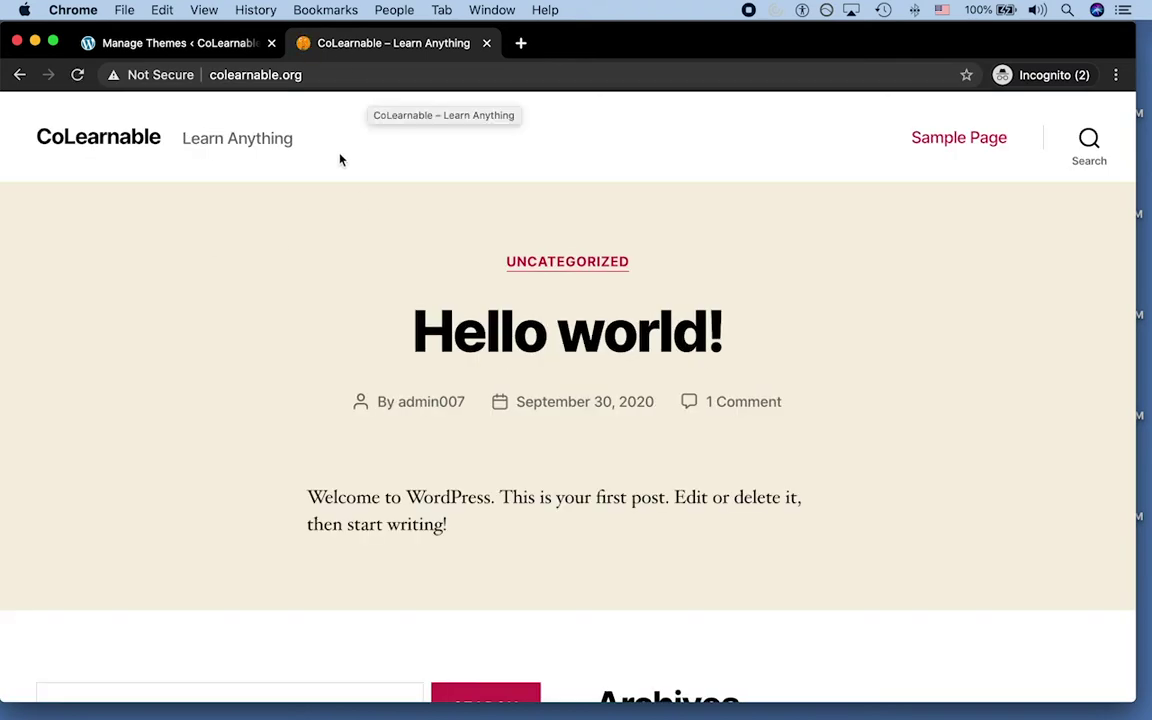
{"action": "key", "text": "super+r"}
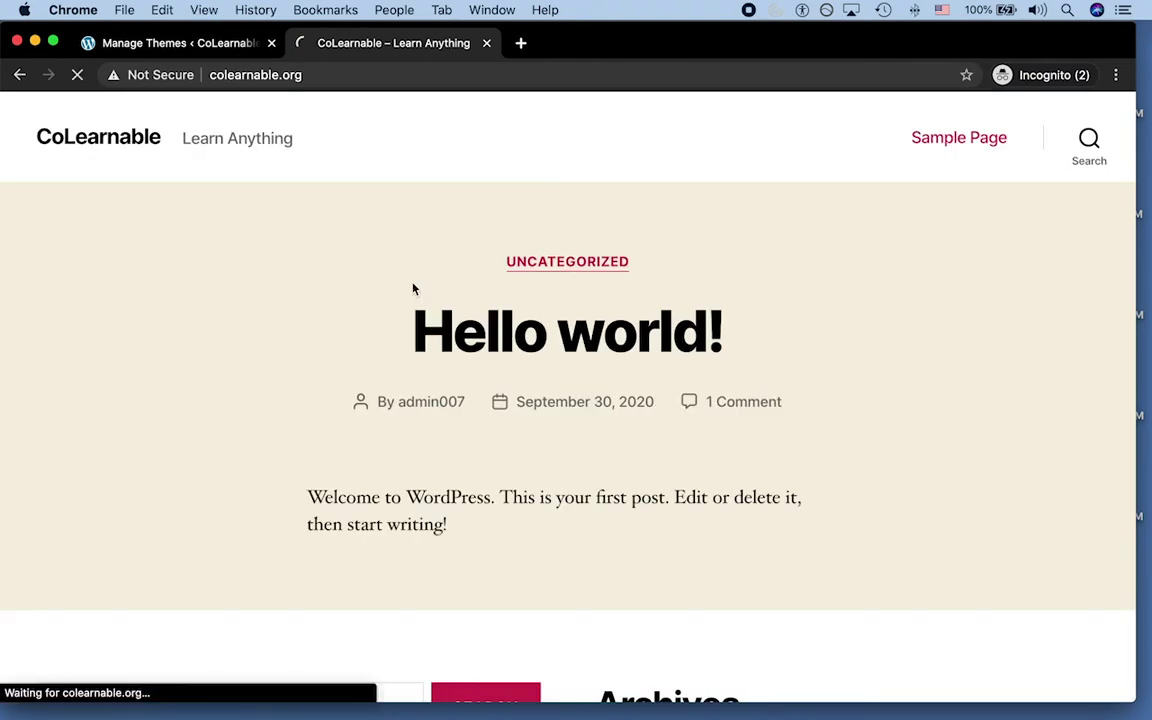
Search the plugin directory for "astra starter", then install and activate the Starter Templates plugin by Brainstorm Force
{"action": "left_click", "coordinate": [222, 44]}
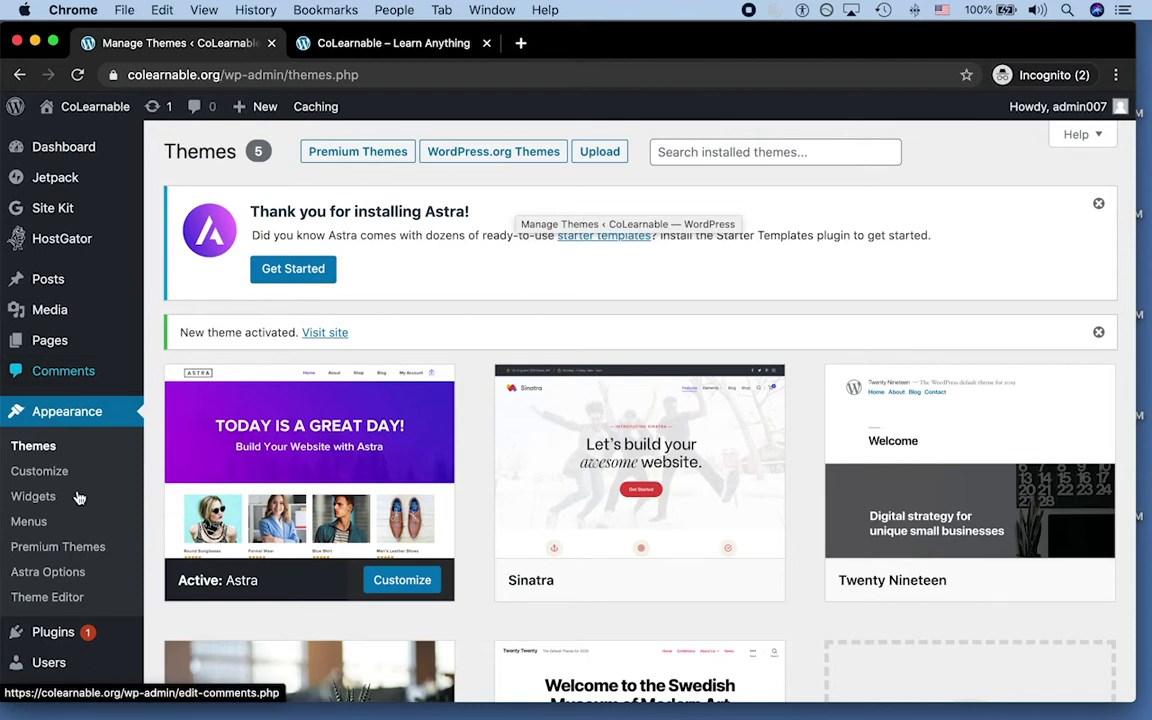
{"action": "mouse_move", "coordinate": [50, 632]}
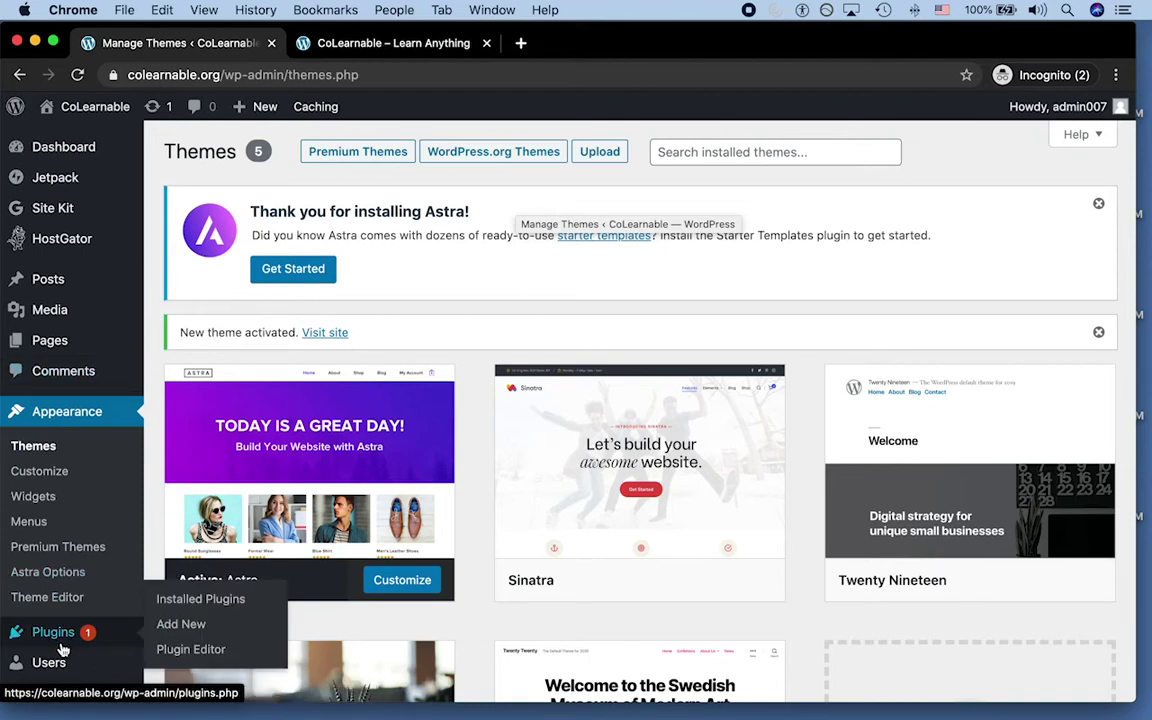
{"action": "left_click", "coordinate": [201, 623]}
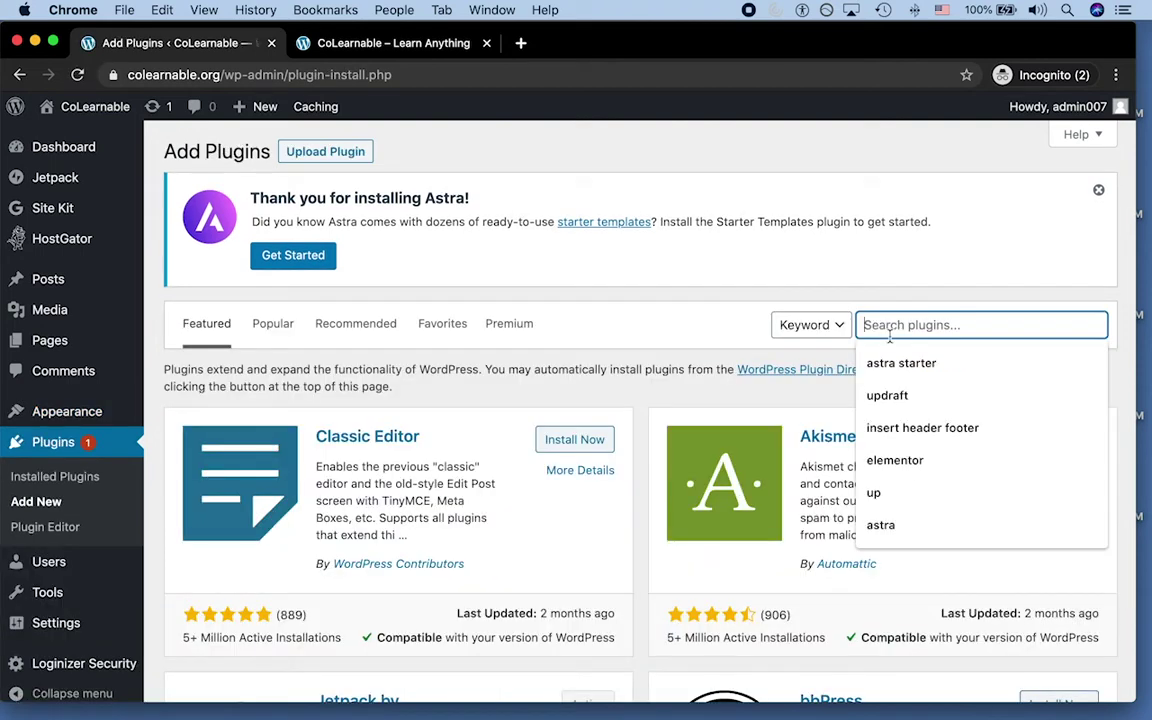
{"action": "left_click", "coordinate": [897, 362]}
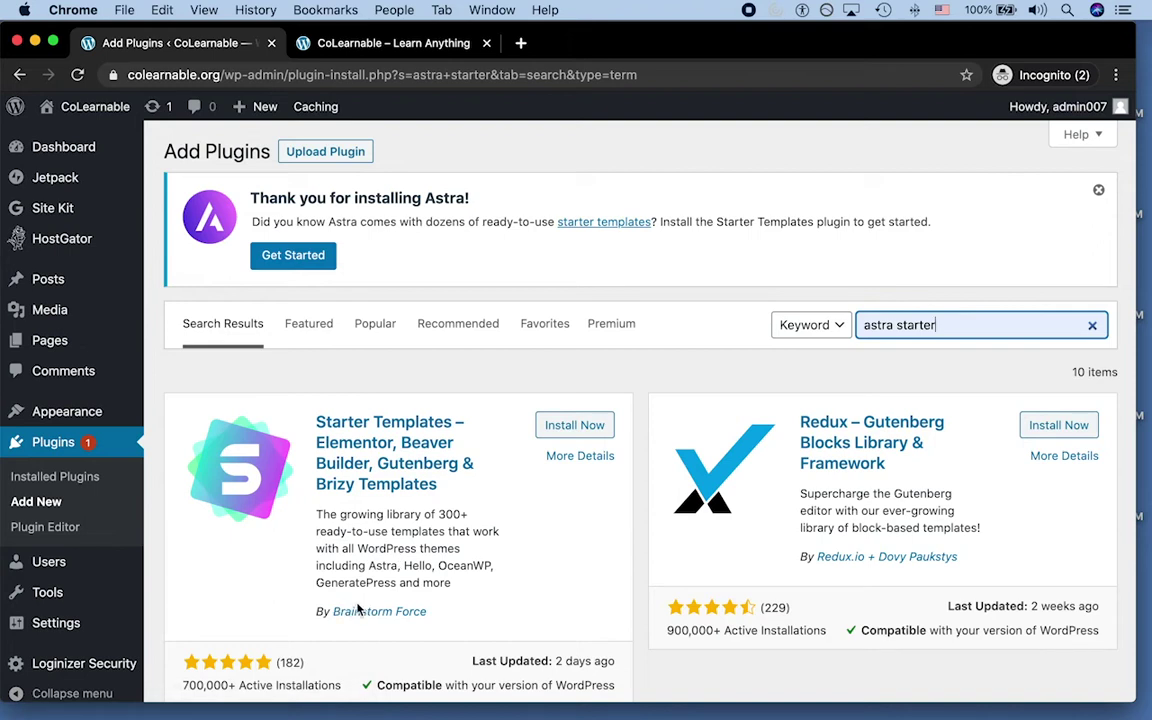
{"action": "left_click", "coordinate": [594, 425]}
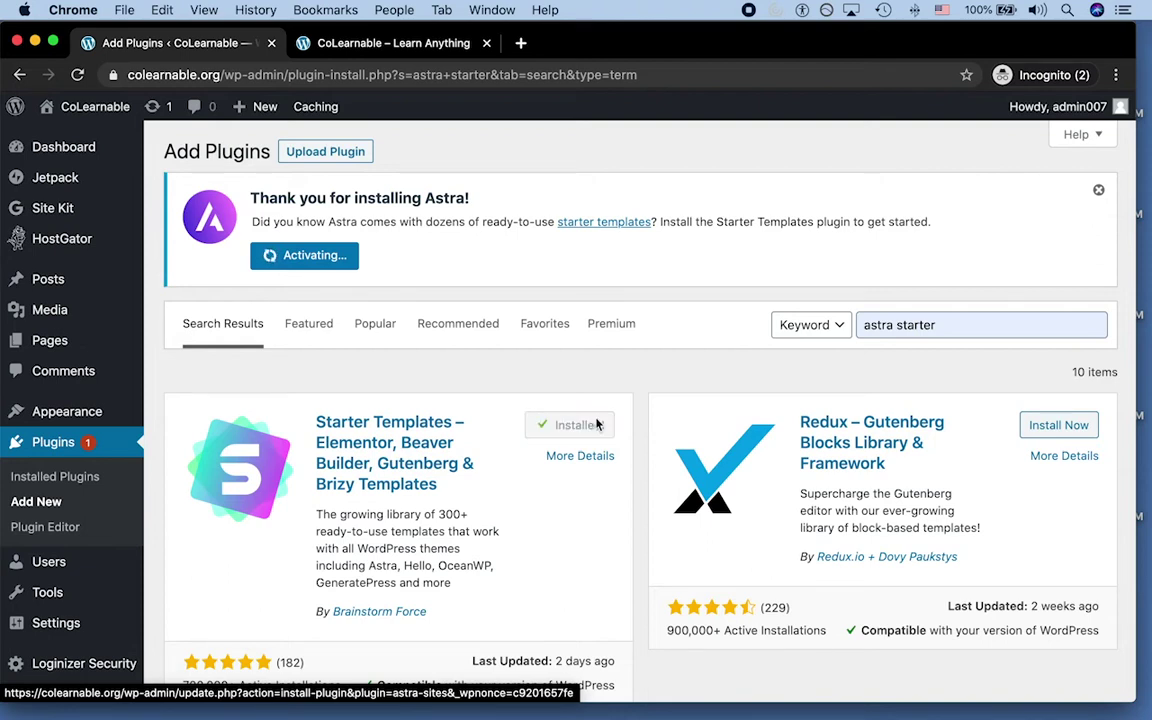
{"action": "left_click", "coordinate": [596, 425]}
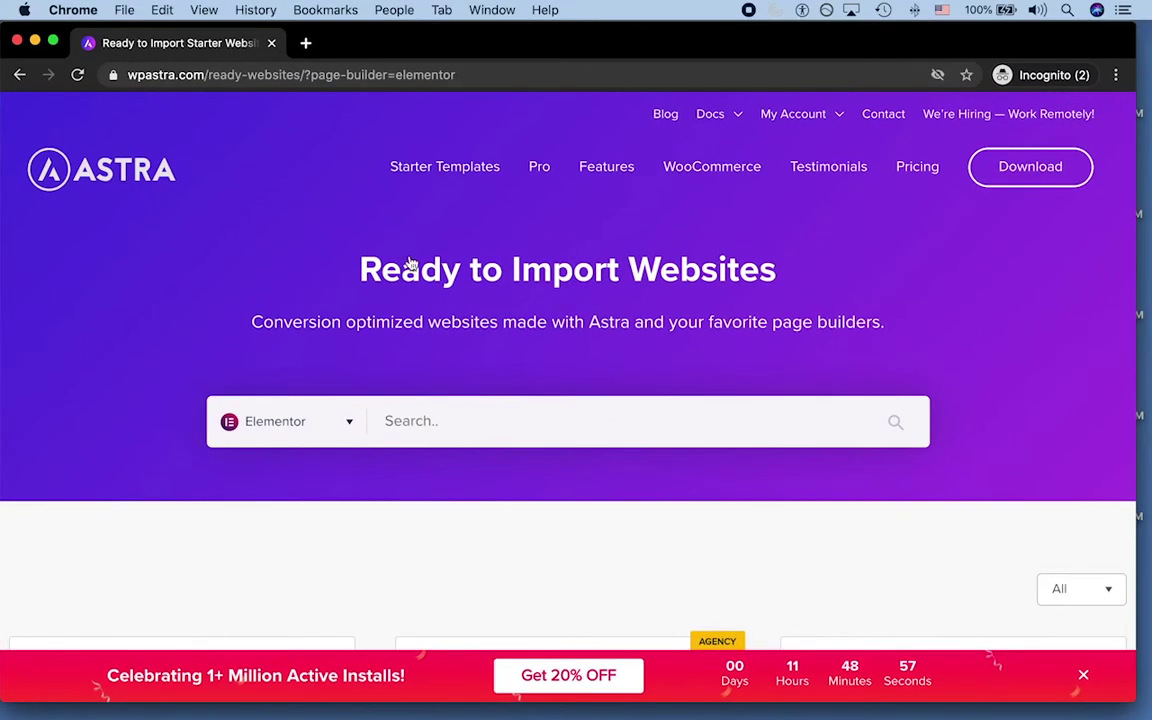
Look over the Elementor ready websites on wpastra.com and search Google for "astra starter theme", closing the page when done
{"action": "scroll", "coordinate": [409, 262], "scroll_direction": "down", "scroll_amount": 5}
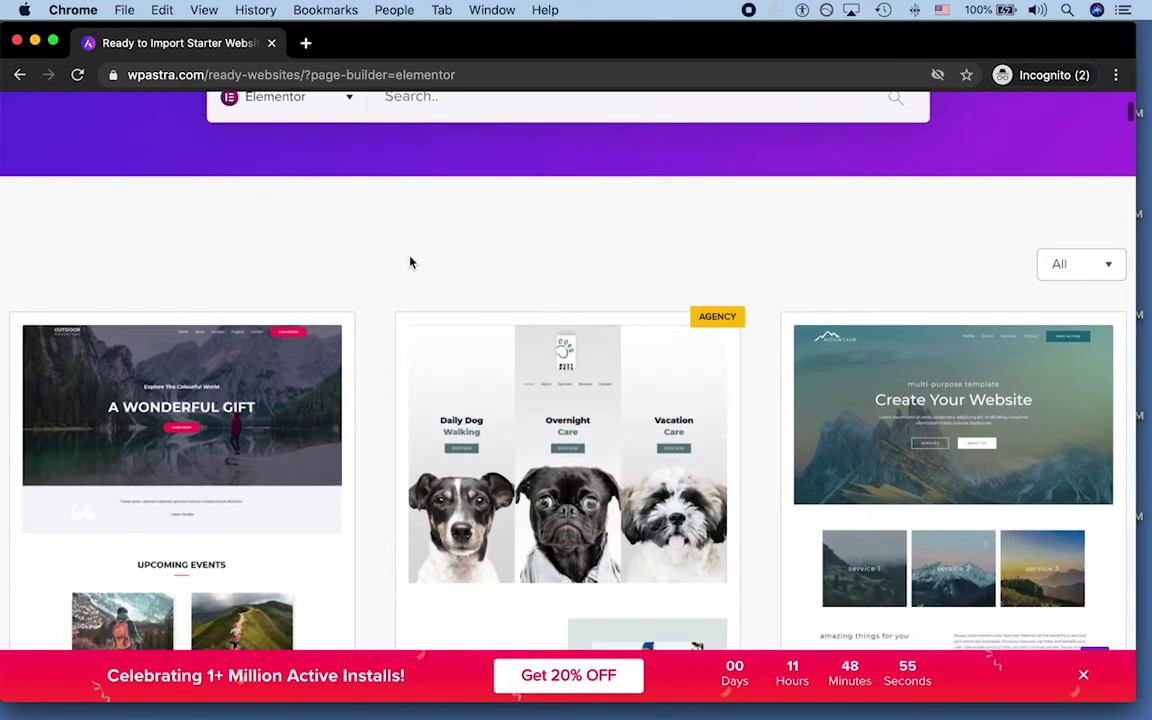
{"action": "scroll", "coordinate": [410, 260], "scroll_direction": "down", "scroll_amount": 4}
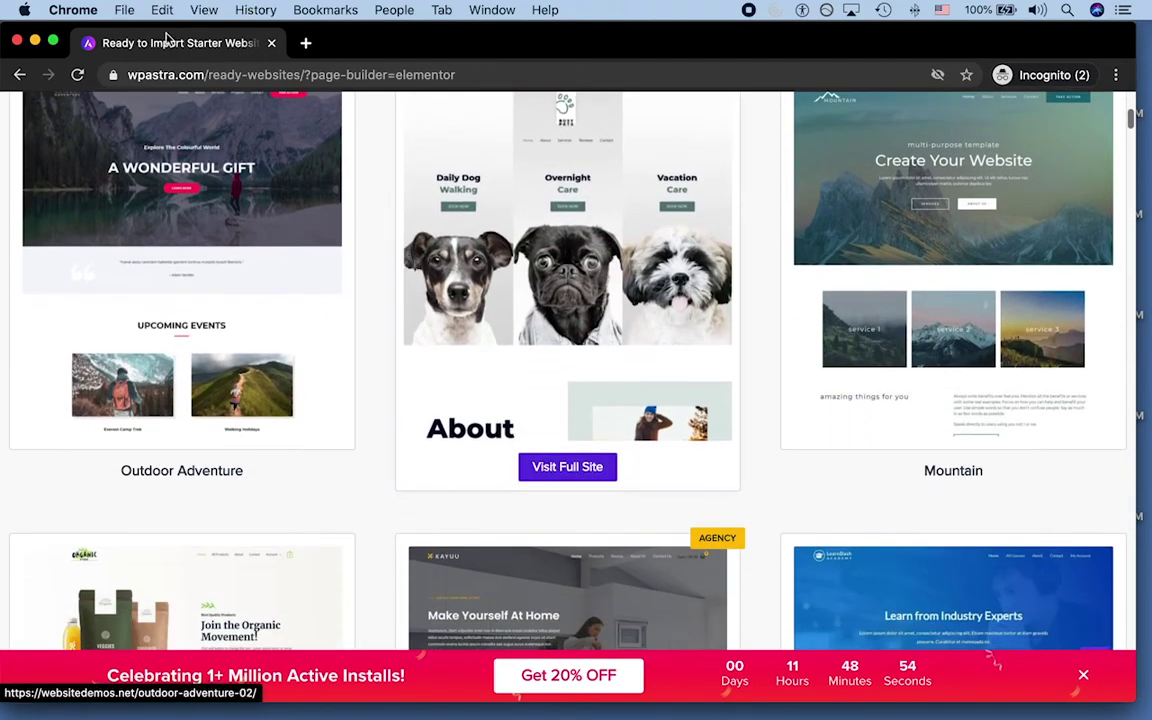
{"action": "left_click", "coordinate": [291, 74]}
{"action": "type", "text": "astra st"}
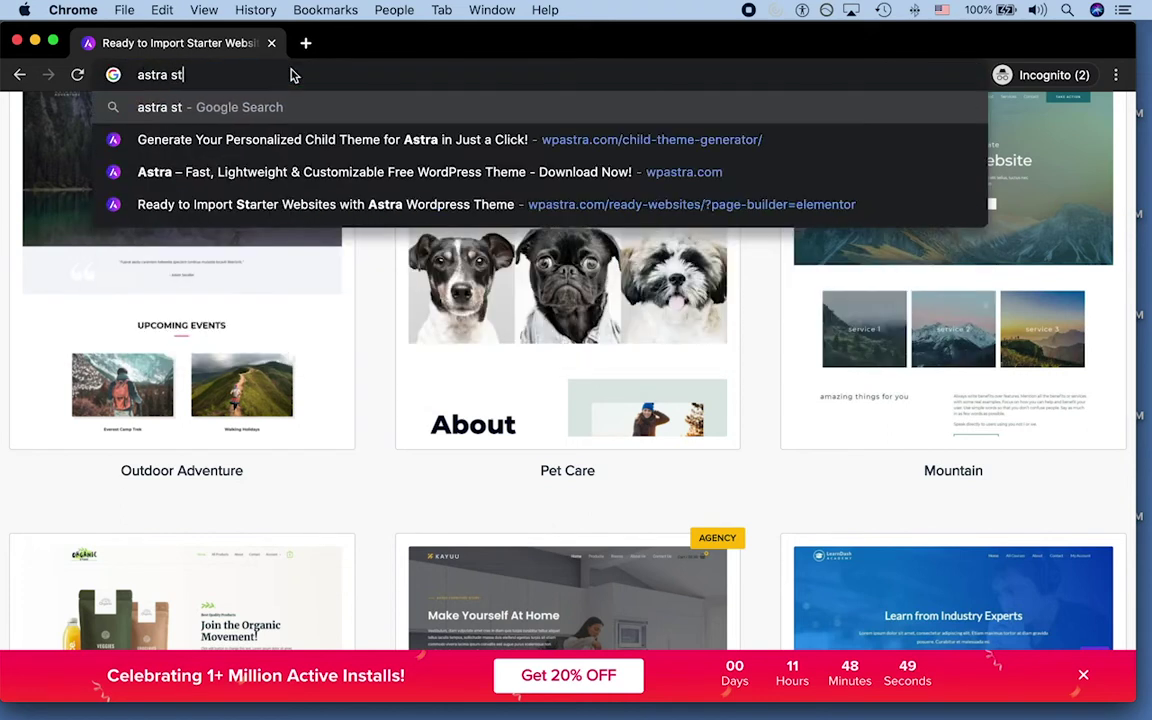
{"action": "type", "text": "arter theme"}
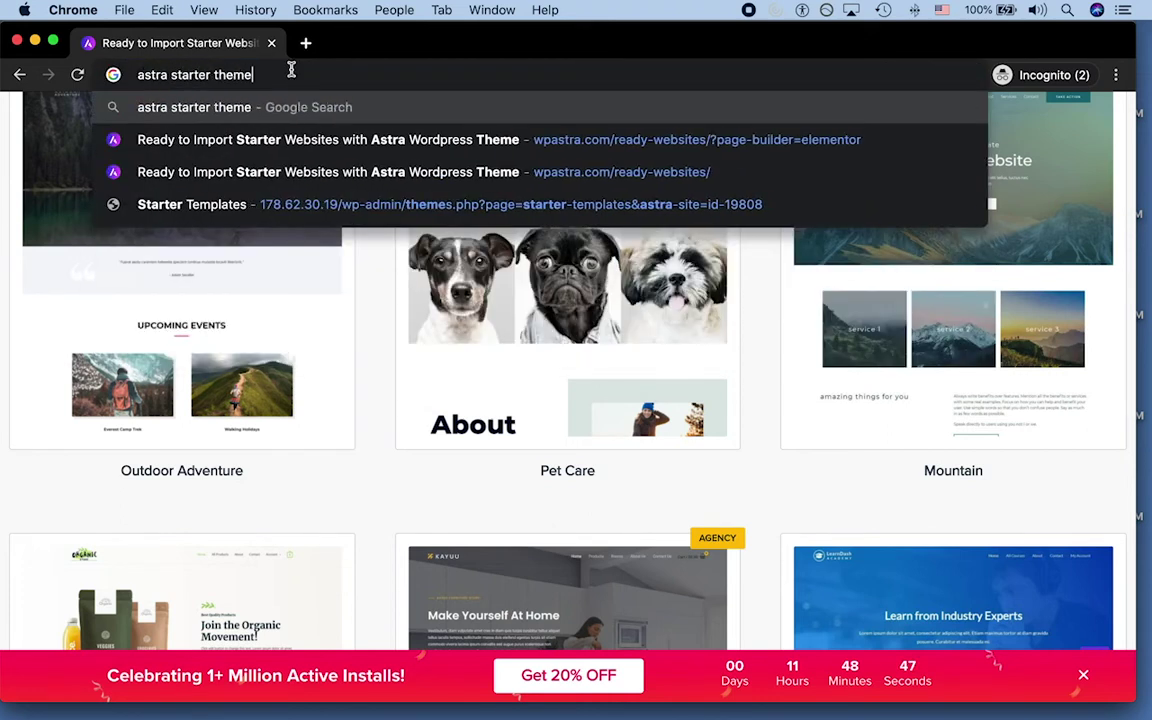
{"action": "key", "text": "Return"}
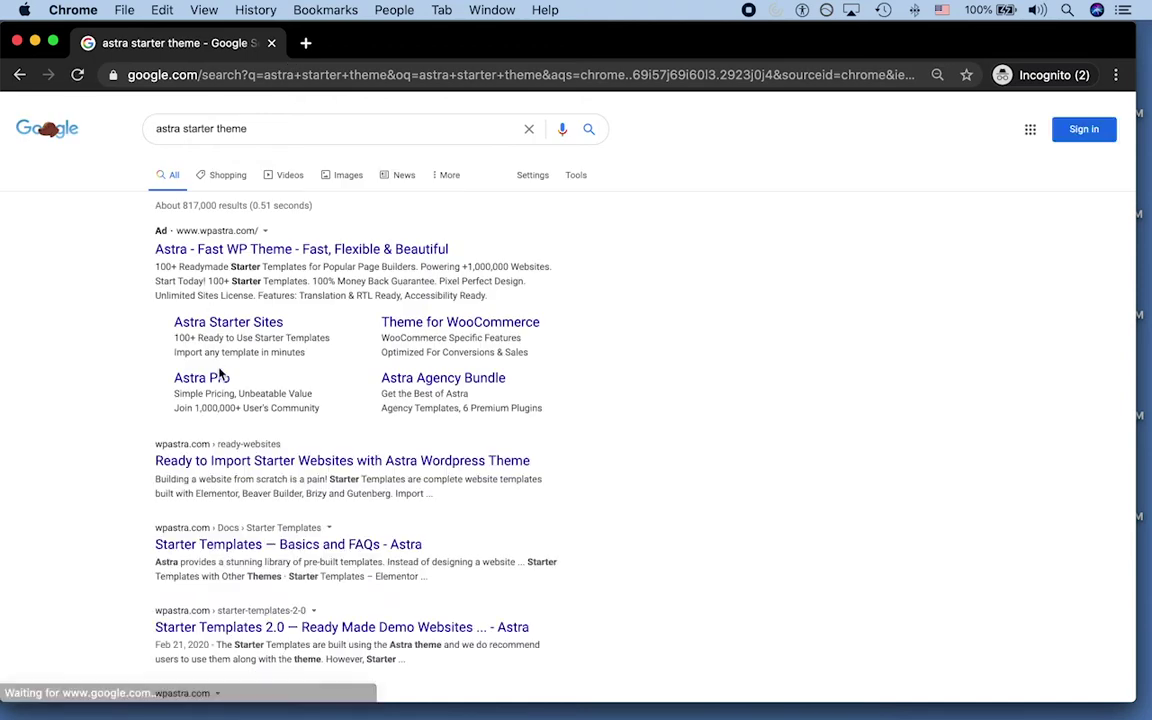
{"action": "left_click", "coordinate": [271, 43]}
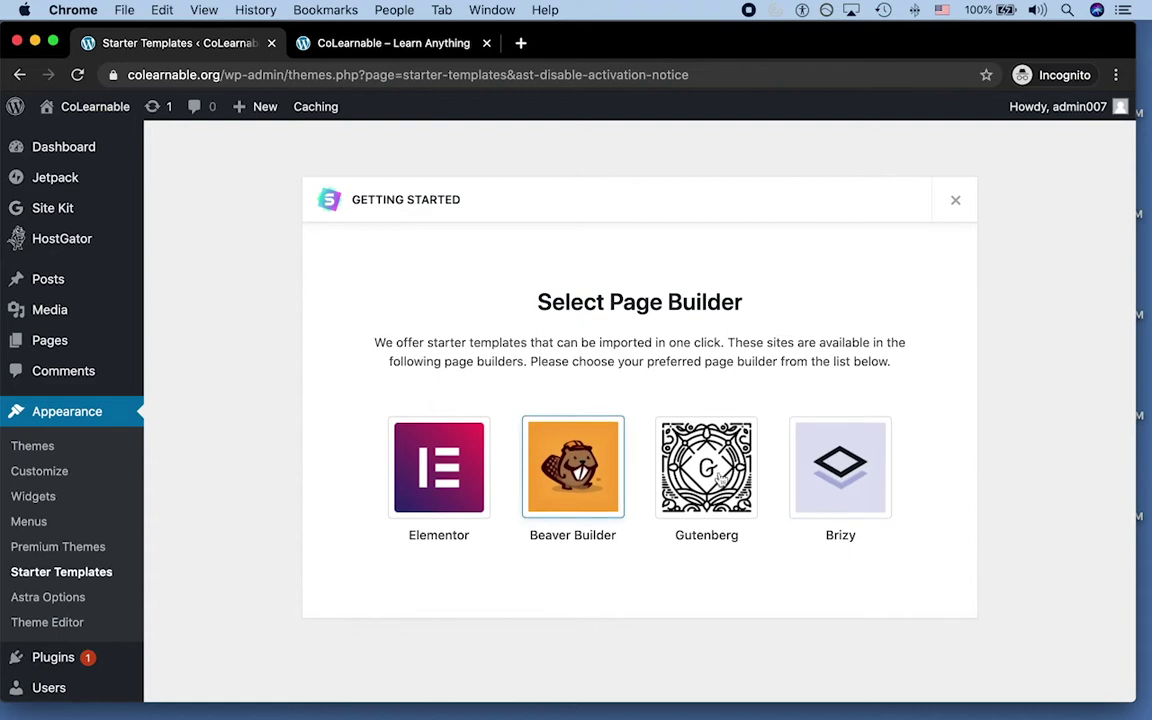
Choose Elementor as the page builder and look through the starter template gallery and the available page builders
{"action": "left_click", "coordinate": [461, 459]}
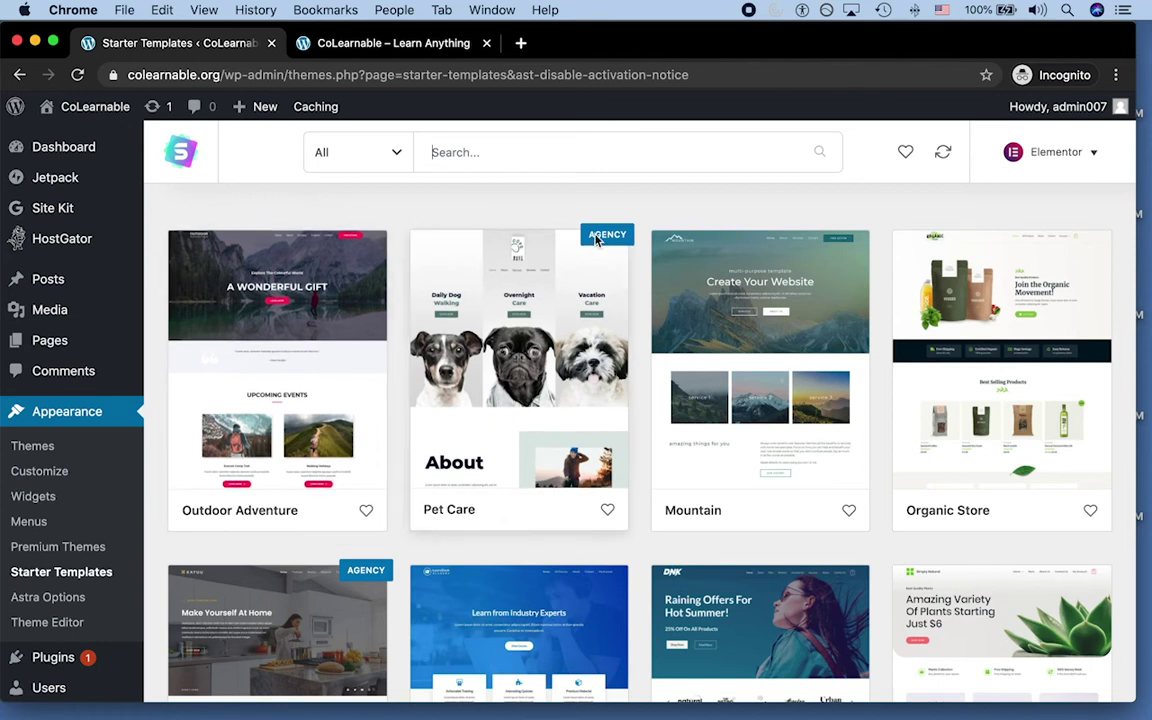
{"action": "scroll", "coordinate": [572, 258], "scroll_direction": "down", "scroll_amount": 10}
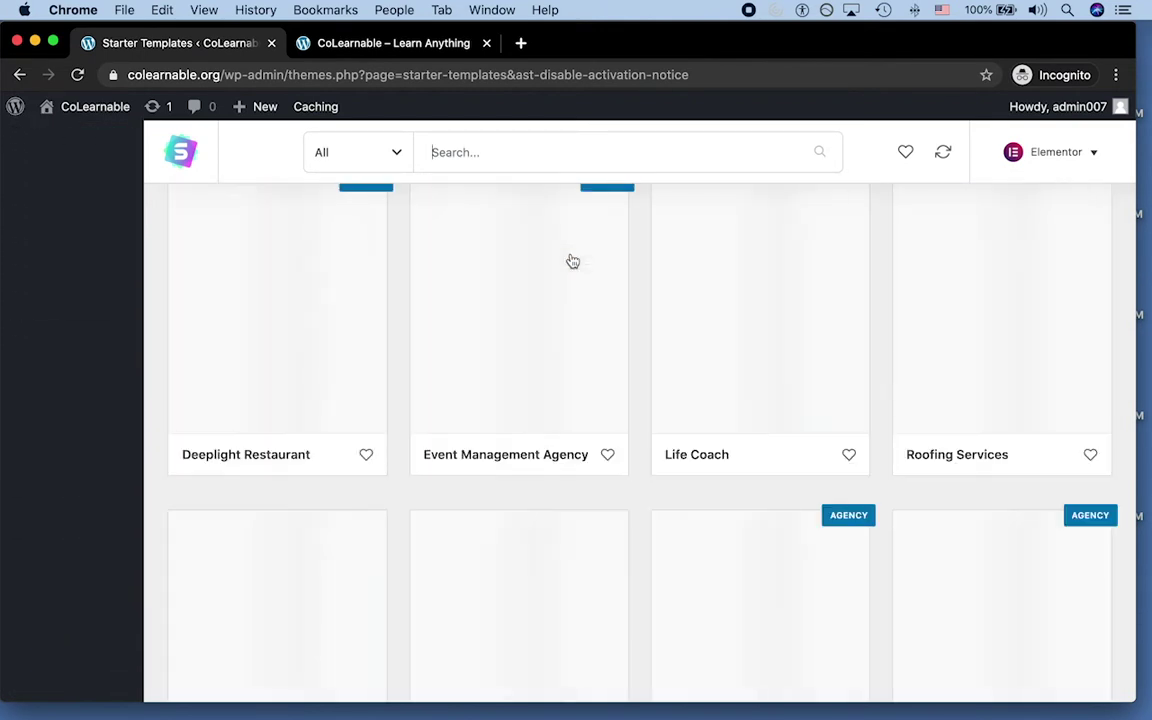
{"action": "scroll", "coordinate": [572, 260], "scroll_direction": "down", "scroll_amount": 4}
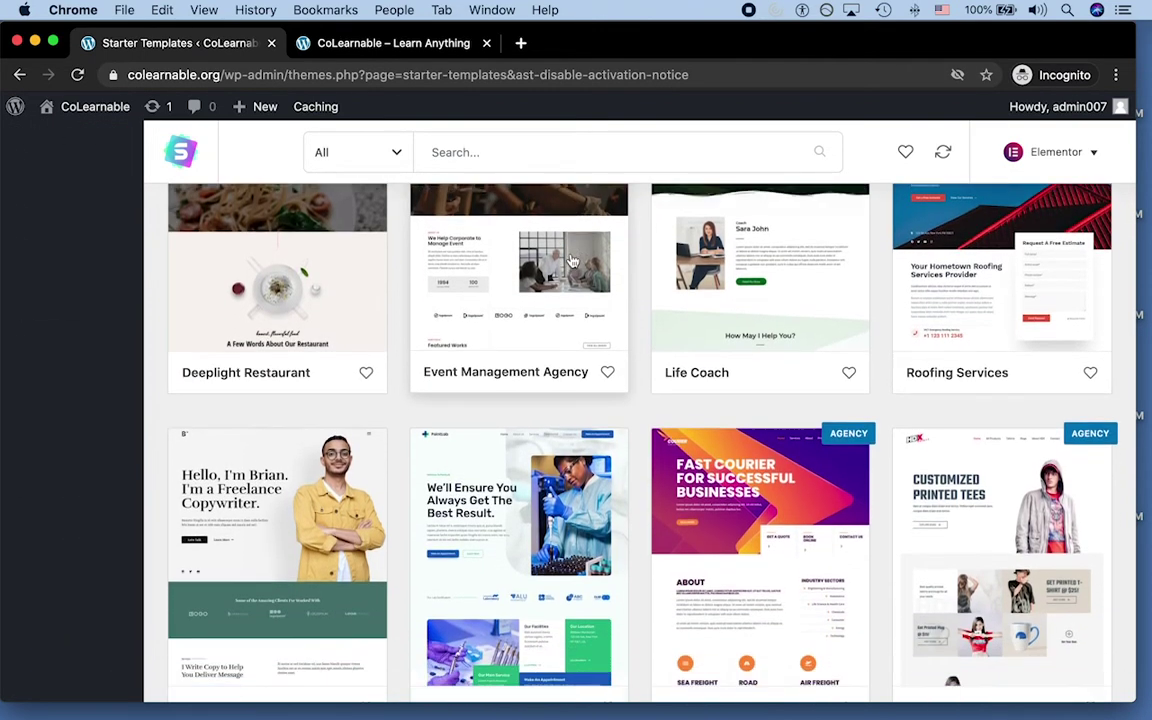
{"action": "scroll", "coordinate": [572, 260], "scroll_direction": "down", "scroll_amount": 5}
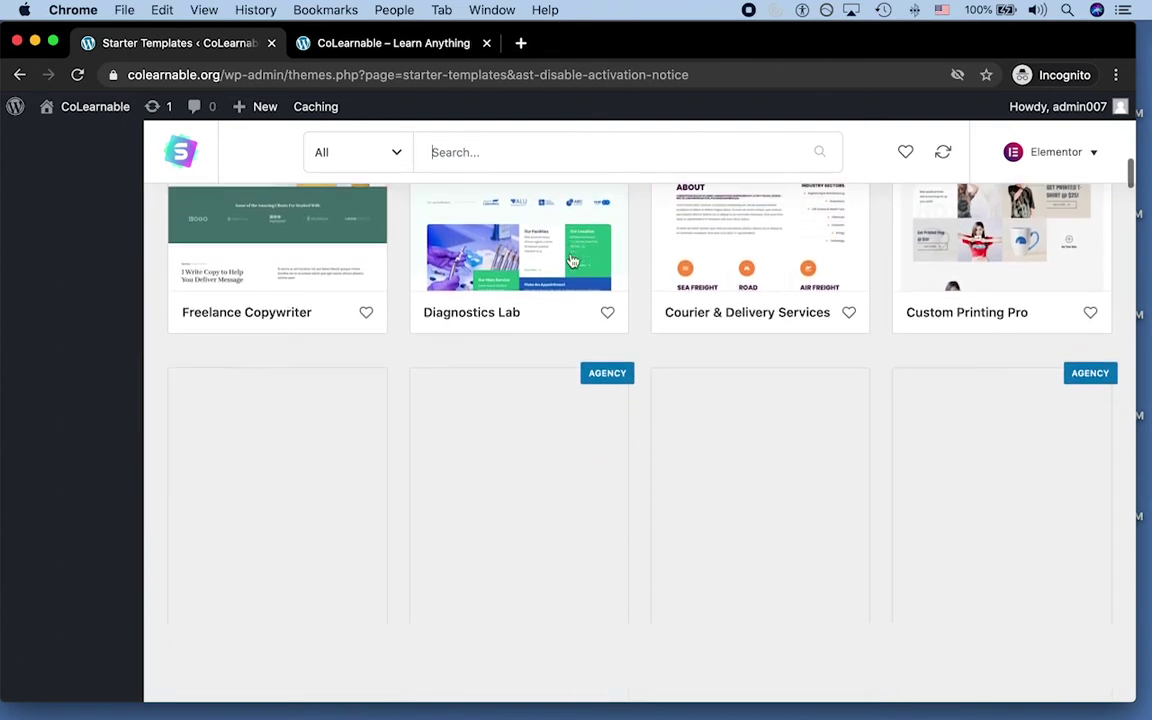
{"action": "scroll", "coordinate": [572, 260], "scroll_direction": "down", "scroll_amount": 5}
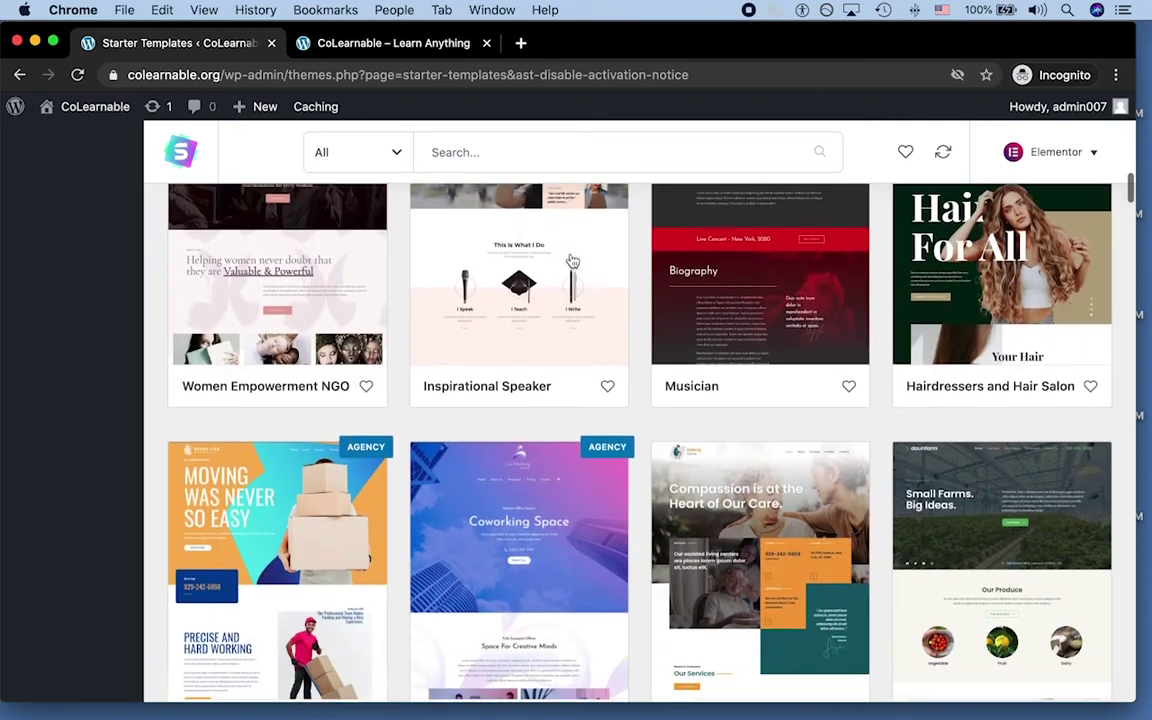
{"action": "scroll", "coordinate": [572, 260], "scroll_direction": "down", "scroll_amount": 6}
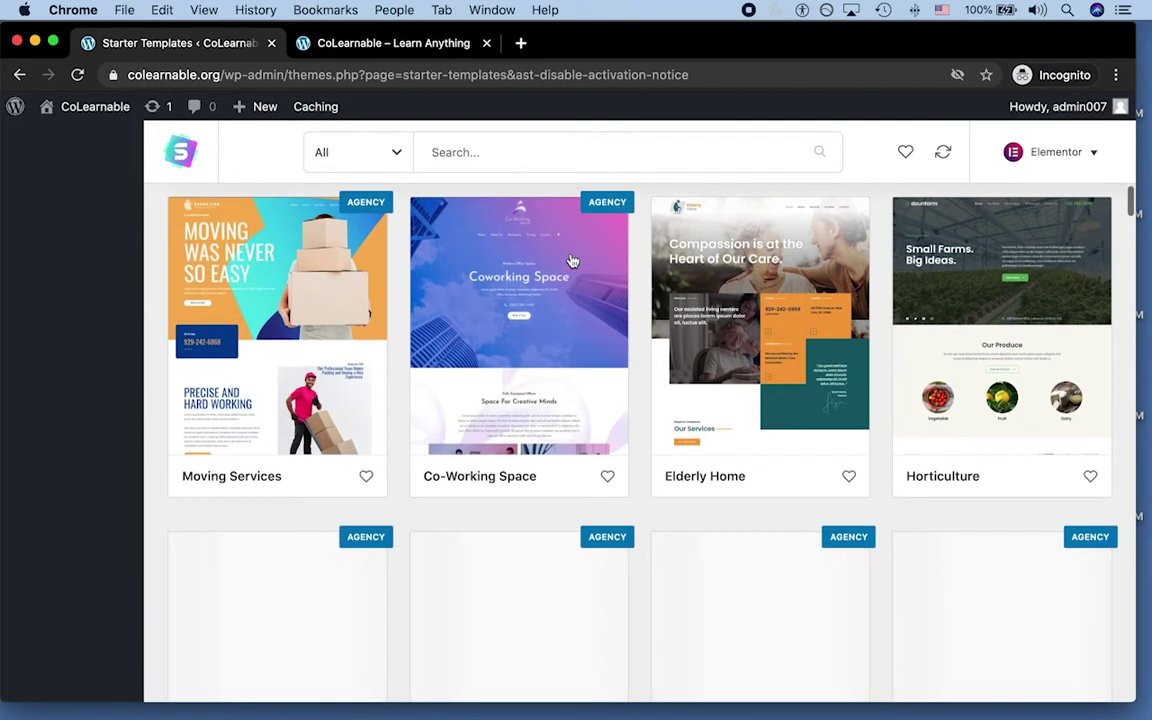
{"action": "scroll", "coordinate": [572, 260], "scroll_direction": "down", "scroll_amount": 6}
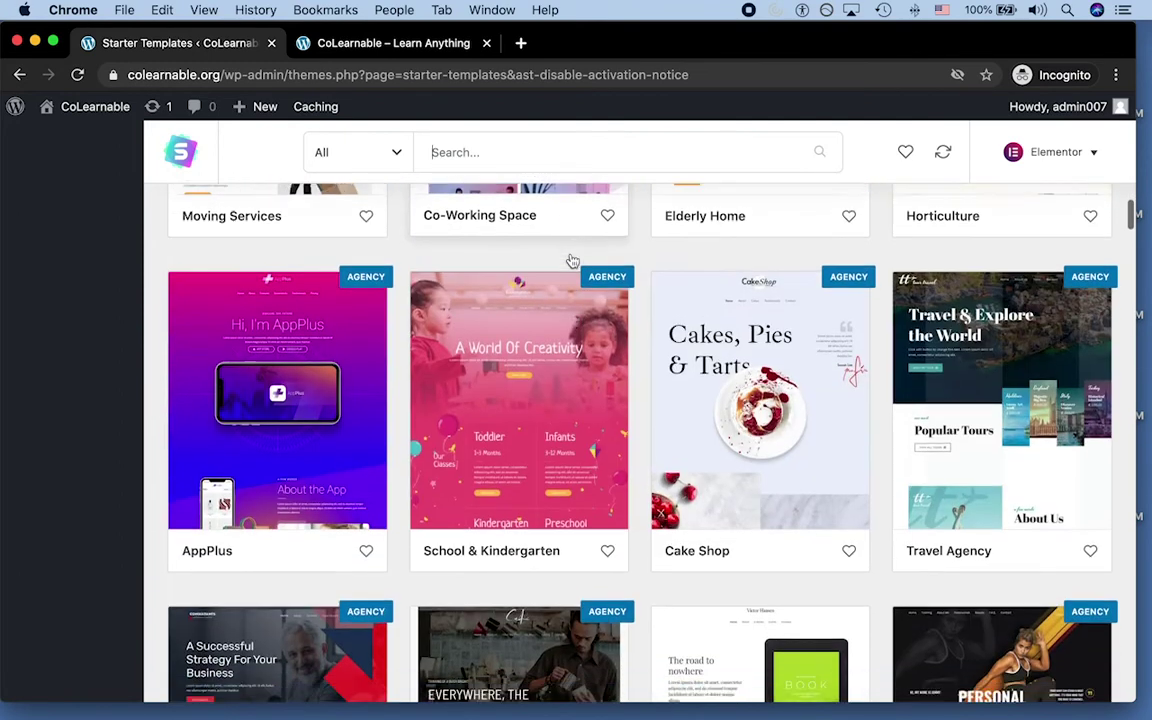
{"action": "scroll", "coordinate": [572, 260], "scroll_direction": "down", "scroll_amount": 6}
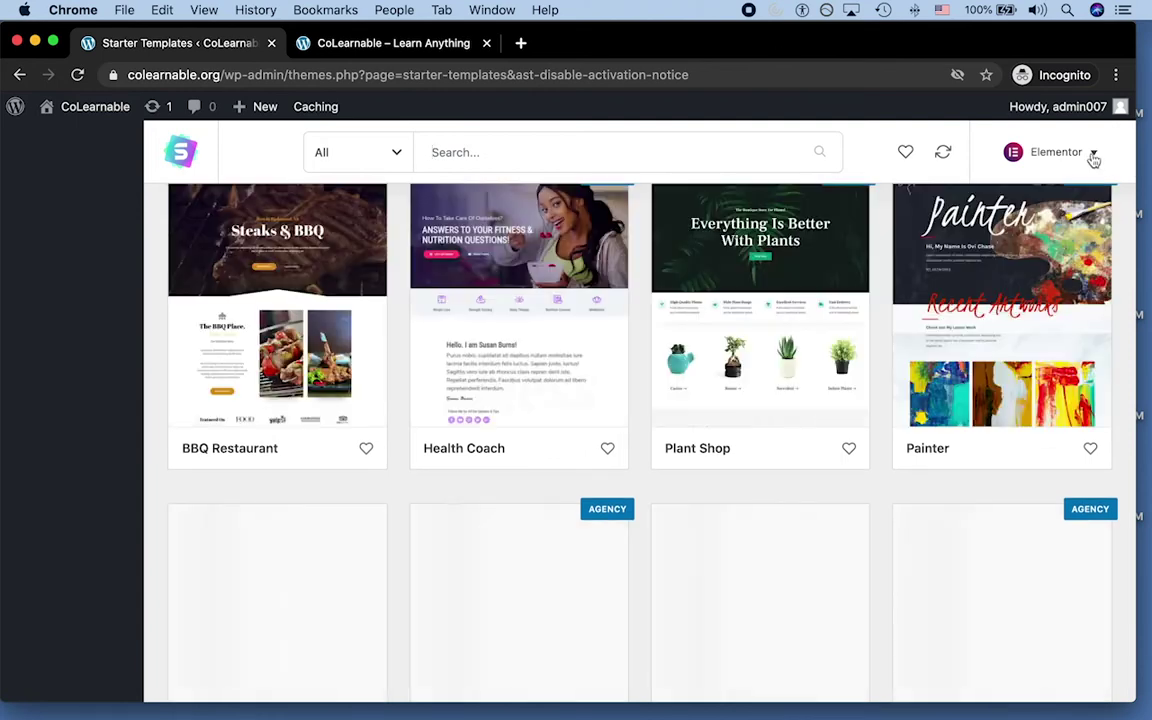
{"action": "left_click", "coordinate": [1094, 154]}
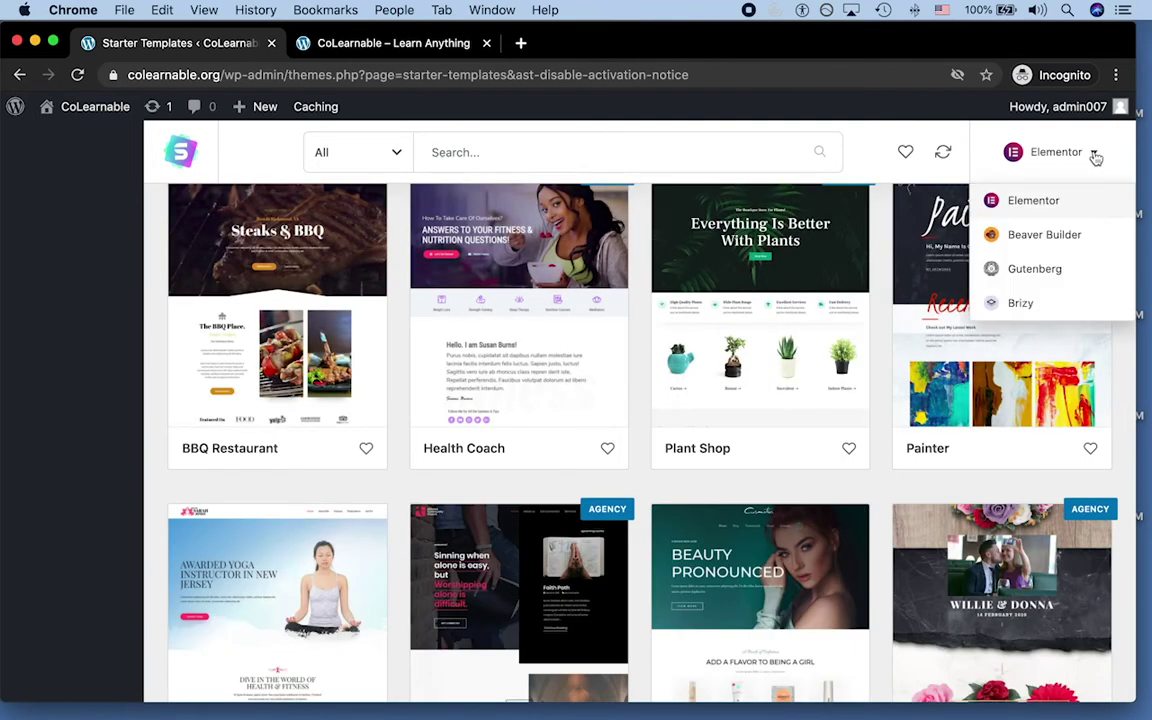
{"action": "left_click", "coordinate": [1094, 154]}
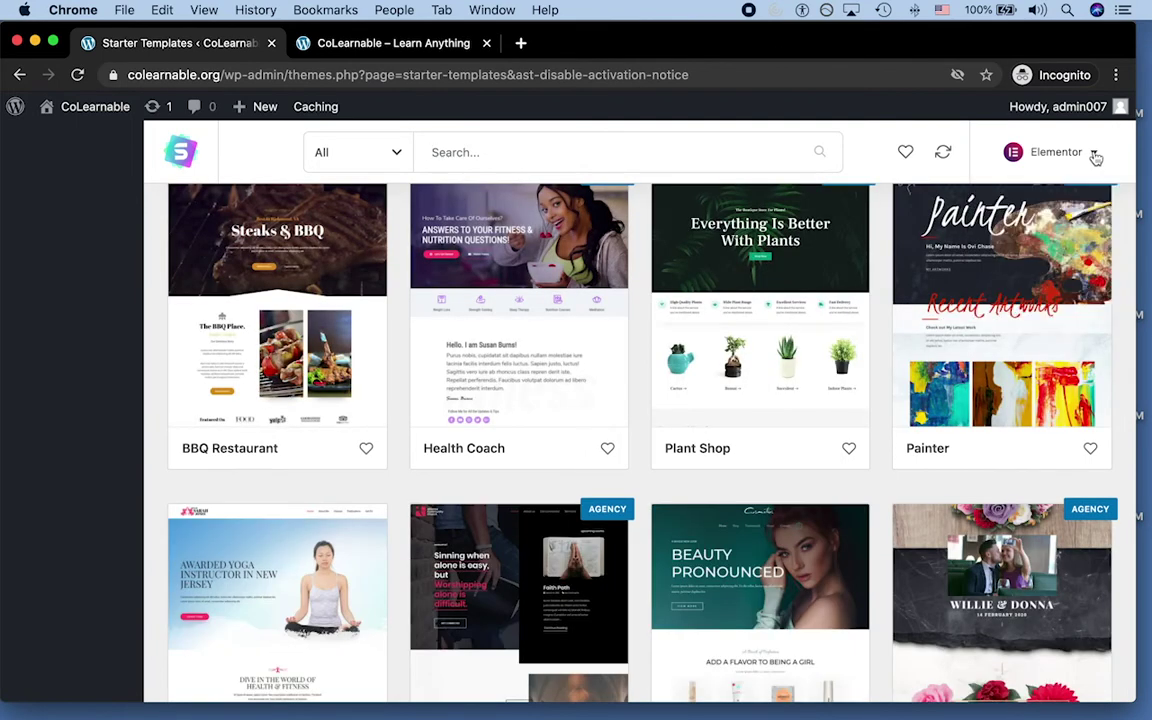
Filter the starter templates to free ones and open the Sierra Nature template
{"action": "left_click", "coordinate": [334, 156]}
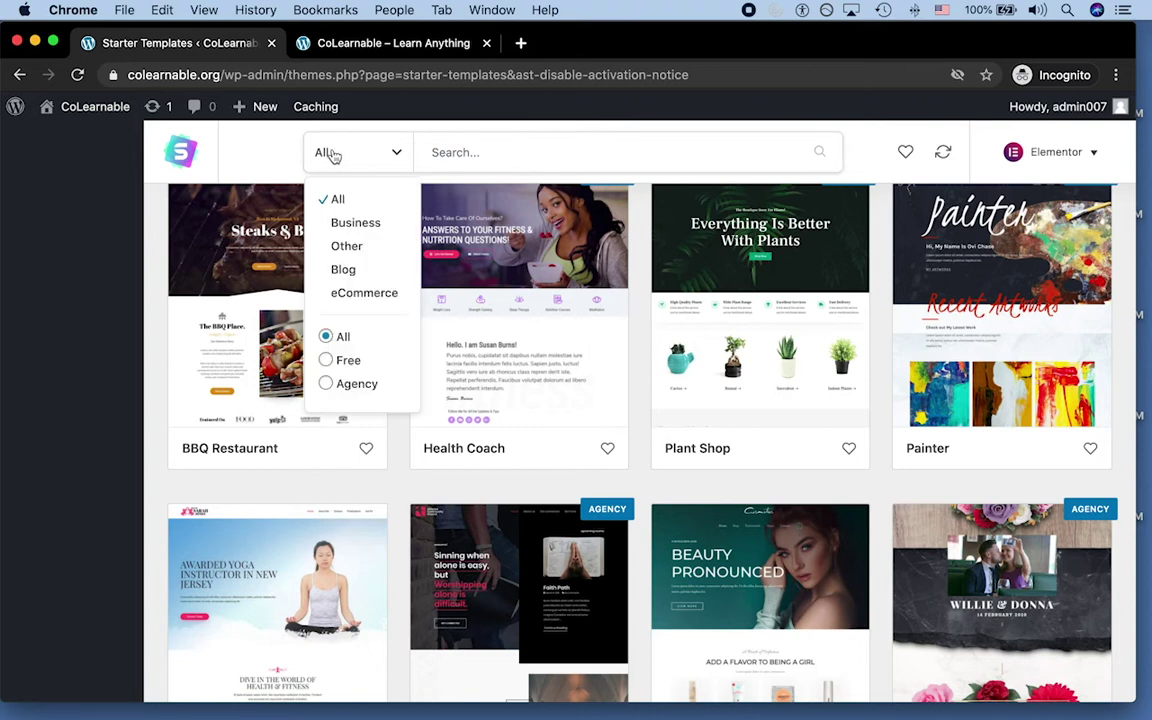
{"action": "left_click", "coordinate": [330, 361]}
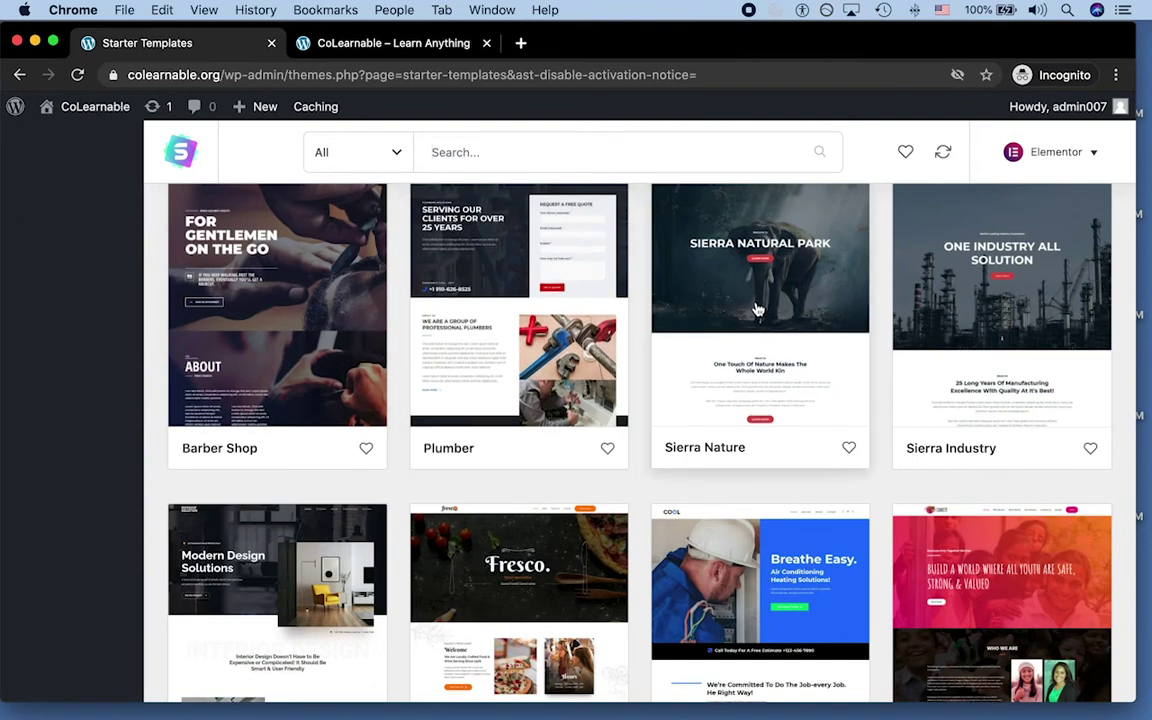
{"action": "scroll", "coordinate": [757, 310], "scroll_direction": "down", "scroll_amount": 1}
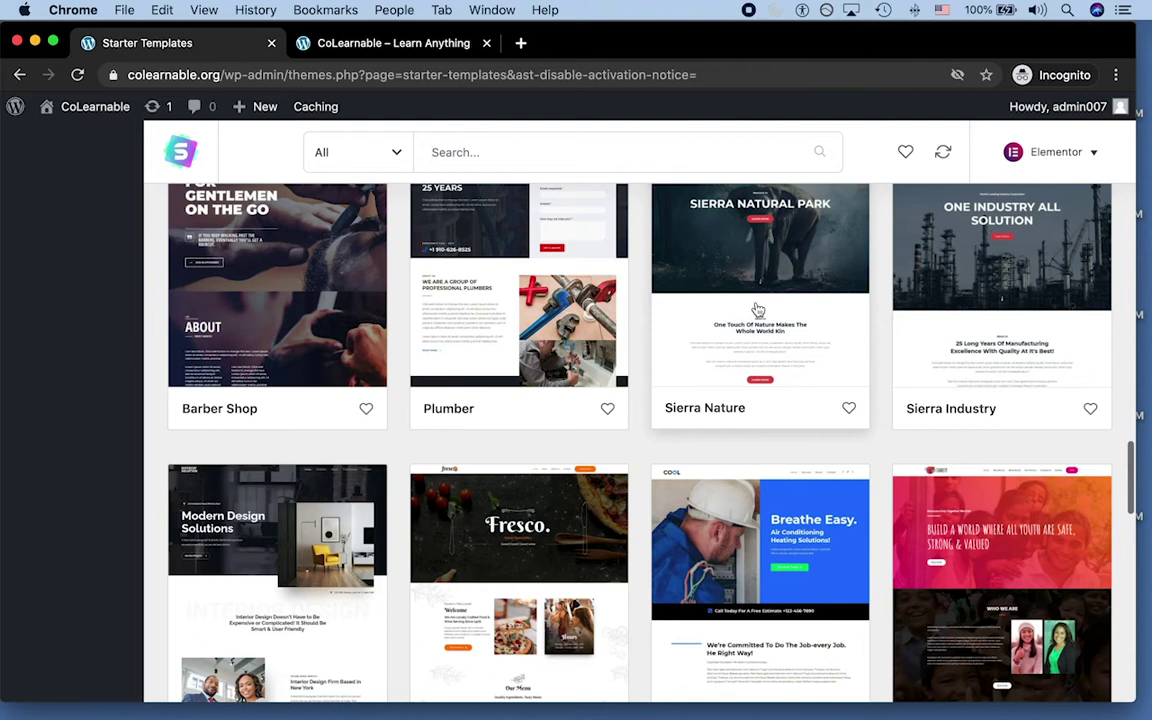
{"action": "left_click", "coordinate": [685, 247]}
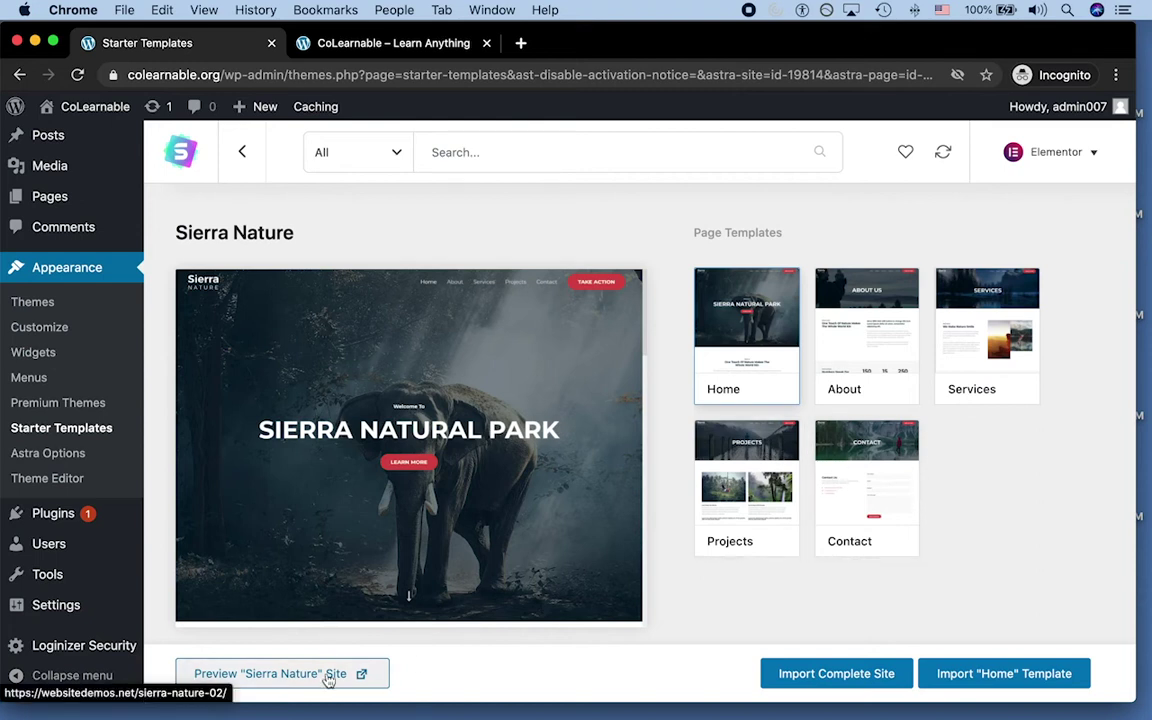
Import the complete Sierra Nature site with the option to delete the previously imported site enabled
{"action": "left_click", "coordinate": [853, 673]}
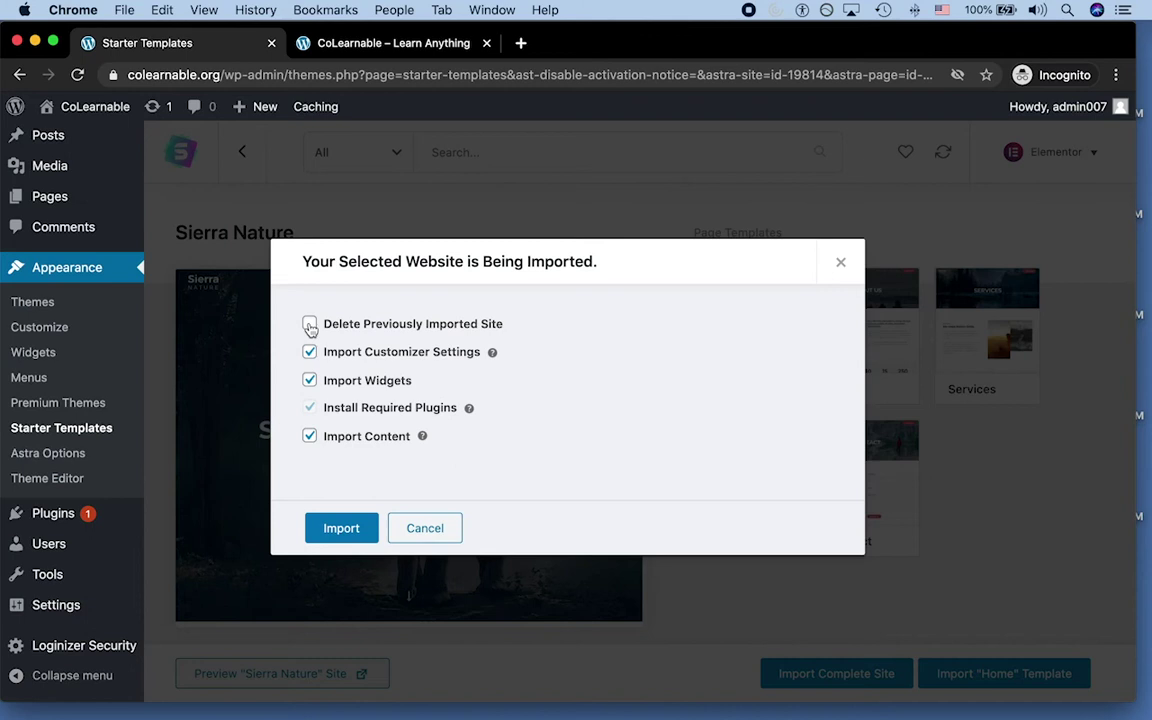
{"action": "left_click", "coordinate": [310, 325]}
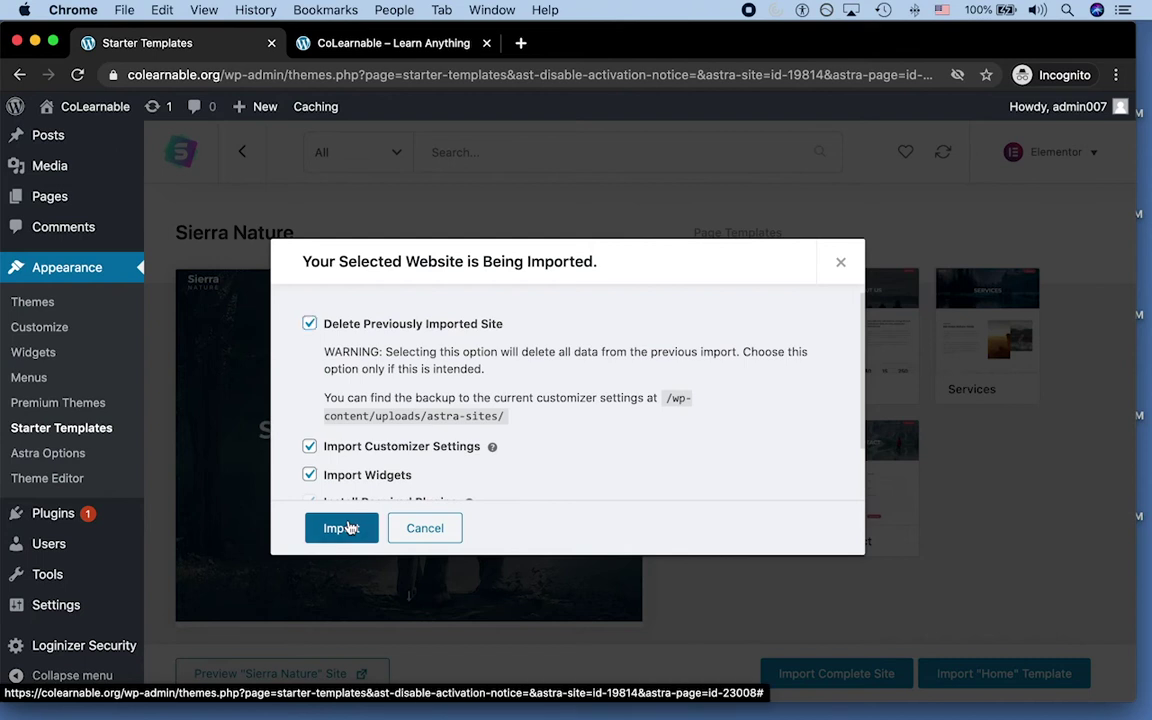
{"action": "left_click", "coordinate": [348, 528]}
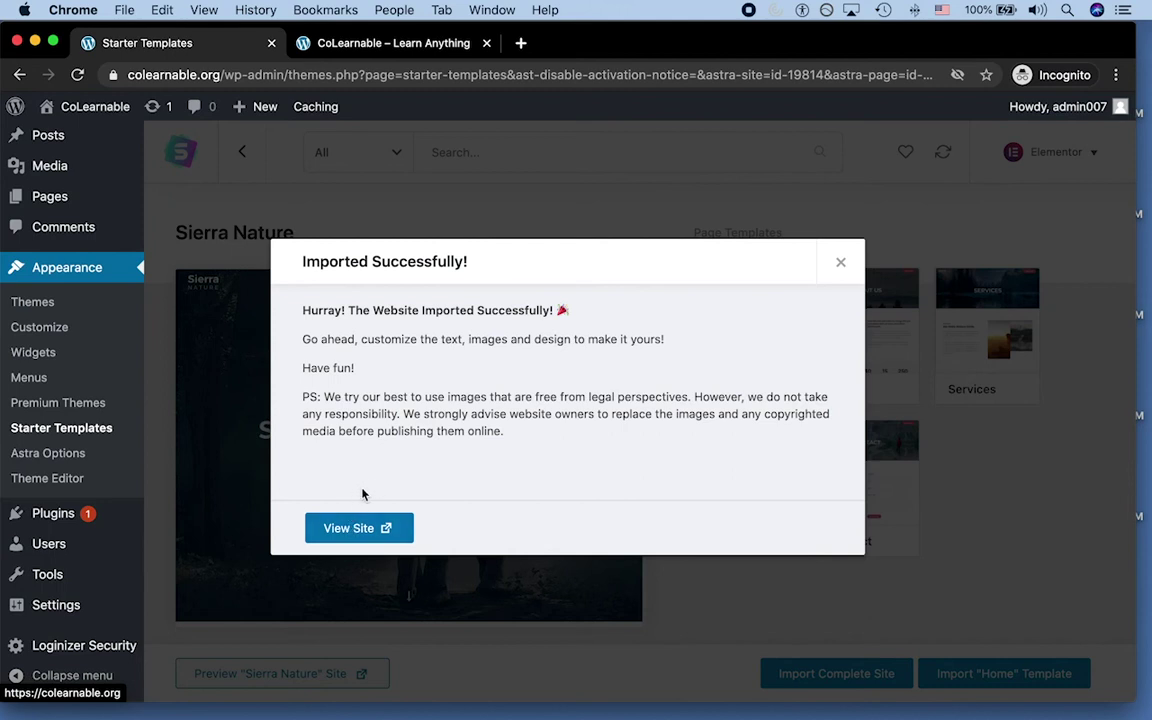
View the imported site, compare it with the old CoLearnable homepage, and look through the new homepage down to its footer
{"action": "left_click", "coordinate": [355, 535]}
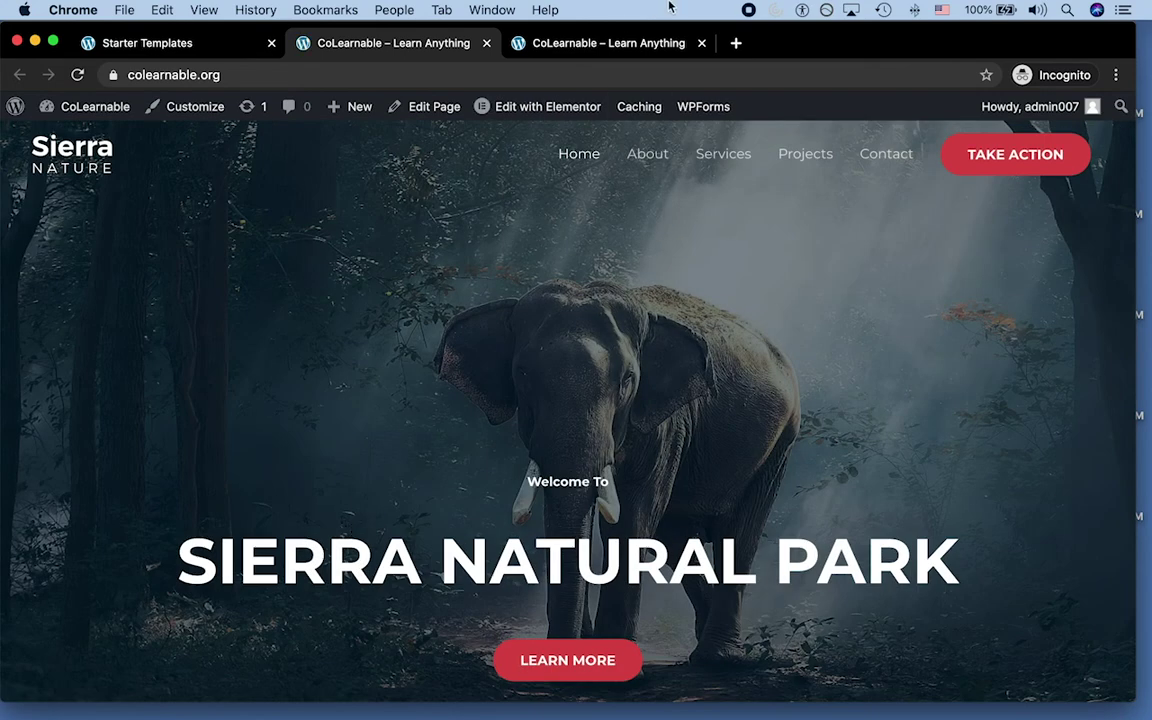
{"action": "left_click", "coordinate": [625, 44]}
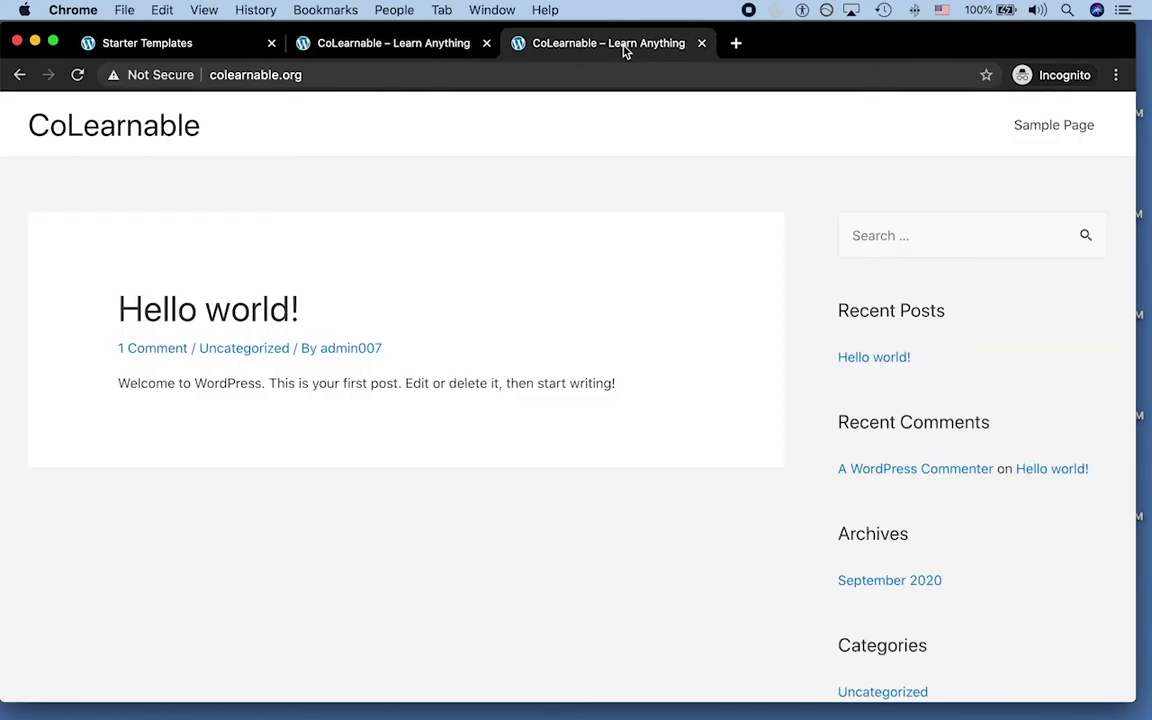
{"action": "left_click", "coordinate": [403, 45]}
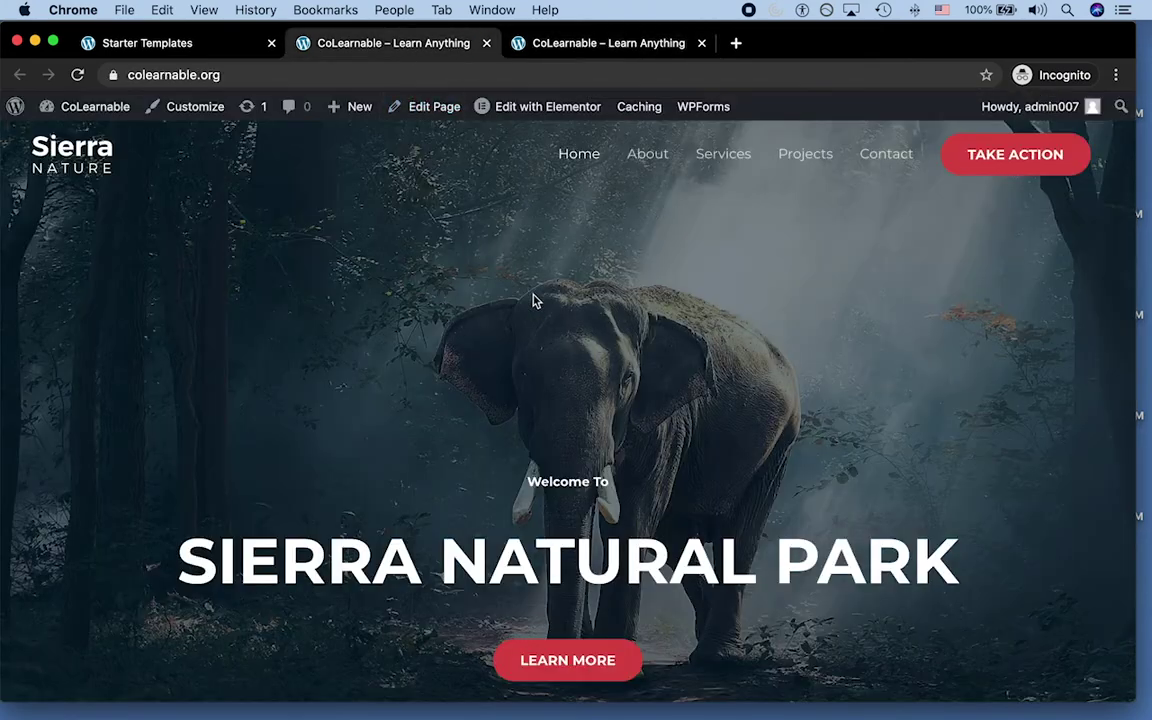
{"action": "scroll", "coordinate": [545, 334], "scroll_direction": "down", "scroll_amount": 10}
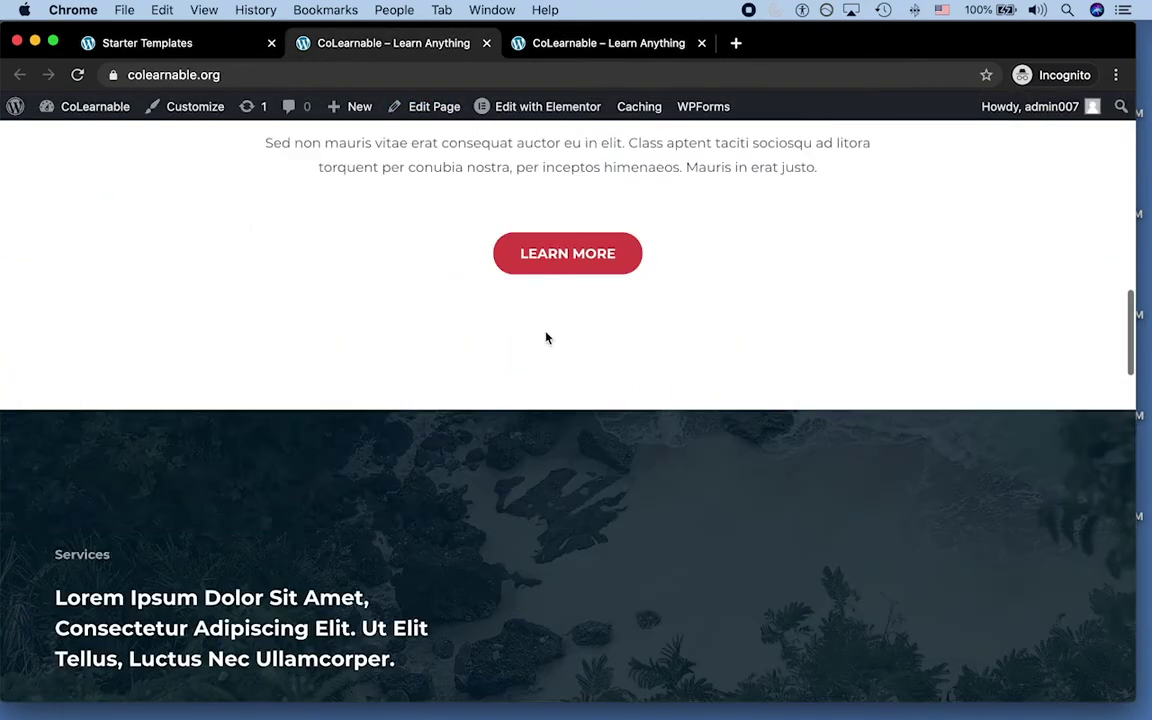
{"action": "scroll", "coordinate": [545, 338], "scroll_direction": "down", "scroll_amount": 10}
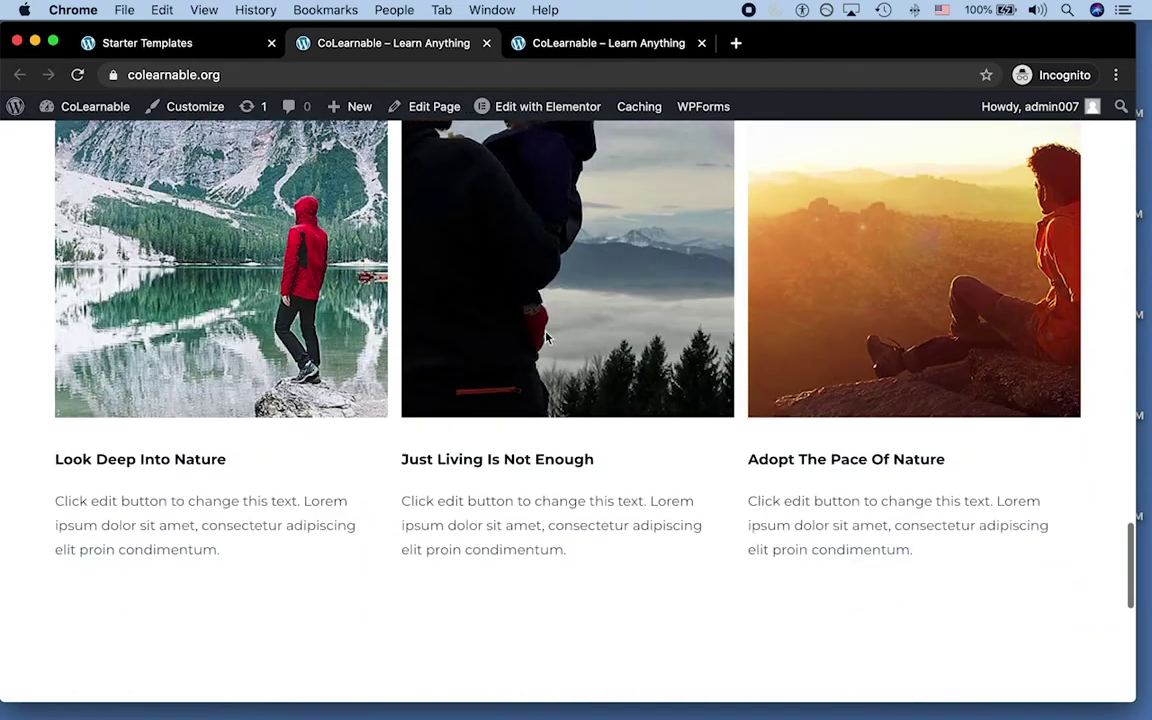
{"action": "scroll", "coordinate": [545, 338], "scroll_direction": "down", "scroll_amount": 8}
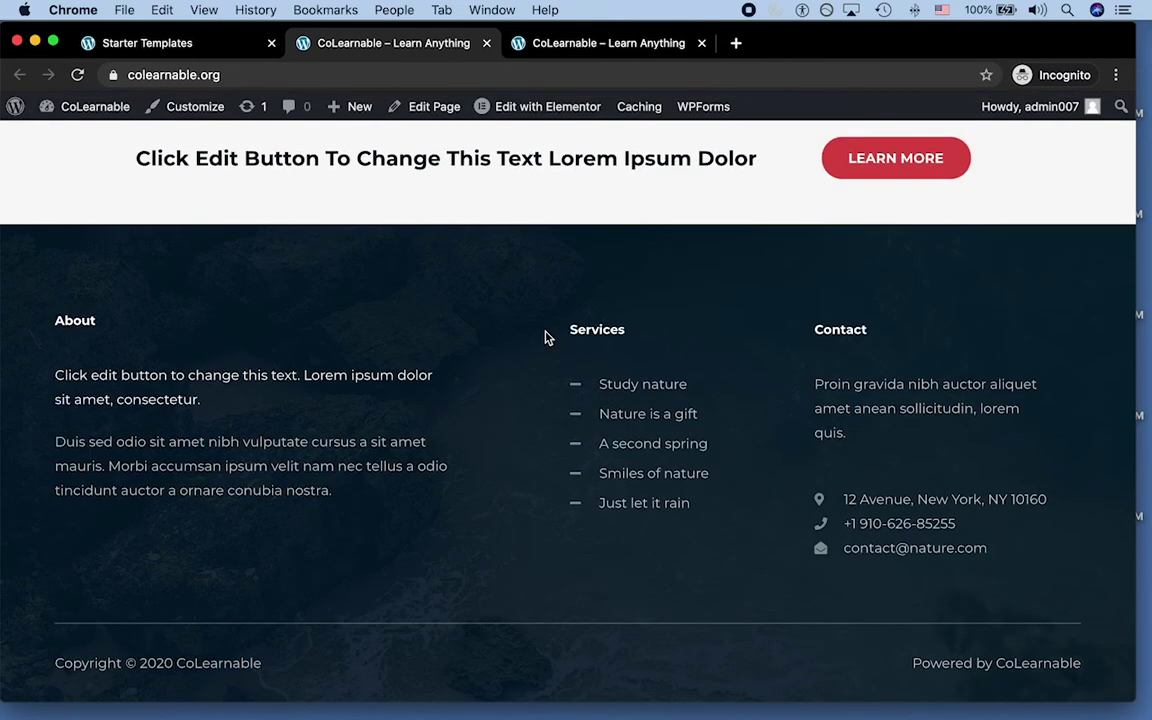
Open the homepage in the Elementor editor and change the main hero heading to "CoLeanable"
{"action": "left_click", "coordinate": [561, 115]}
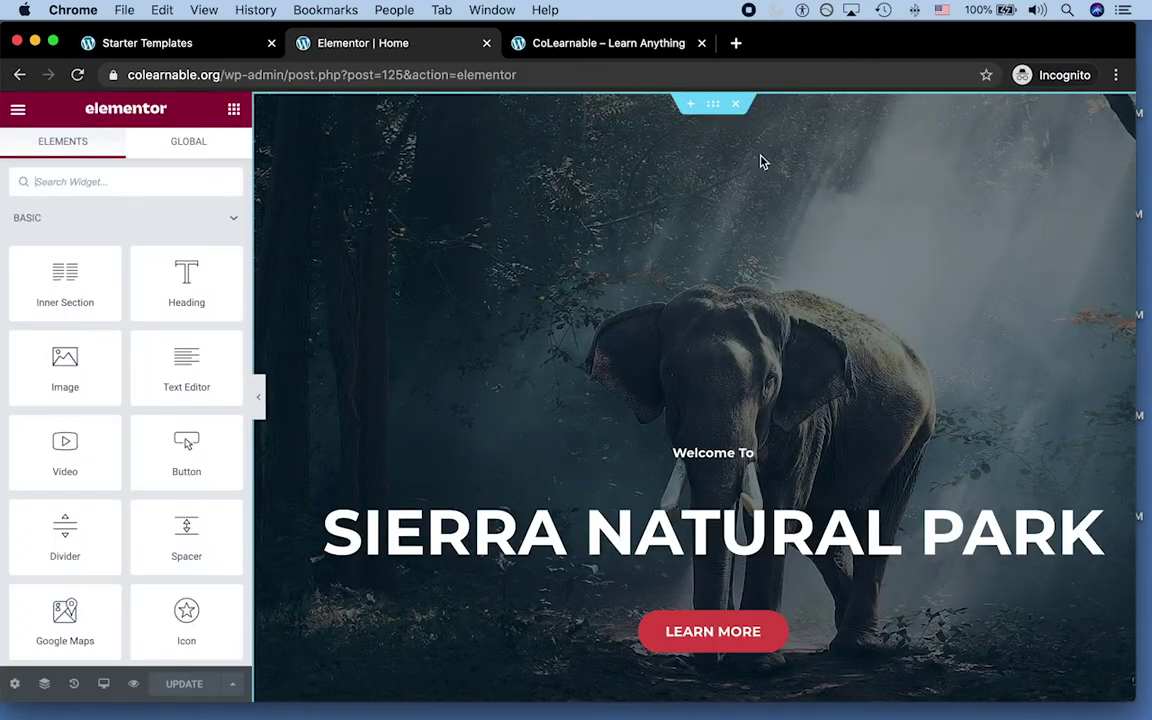
{"action": "left_click", "coordinate": [713, 517]}
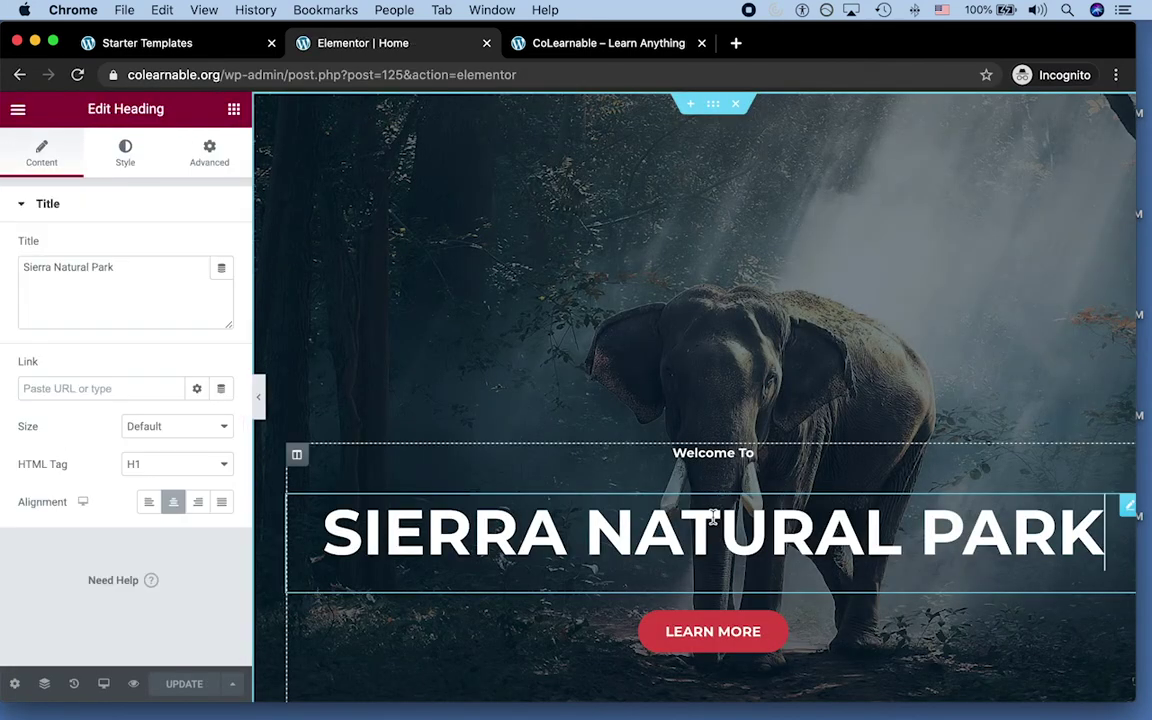
{"action": "key", "text": "ctrl+a"}
{"action": "key", "text": "super+a"}
{"action": "type", "text": "C"}
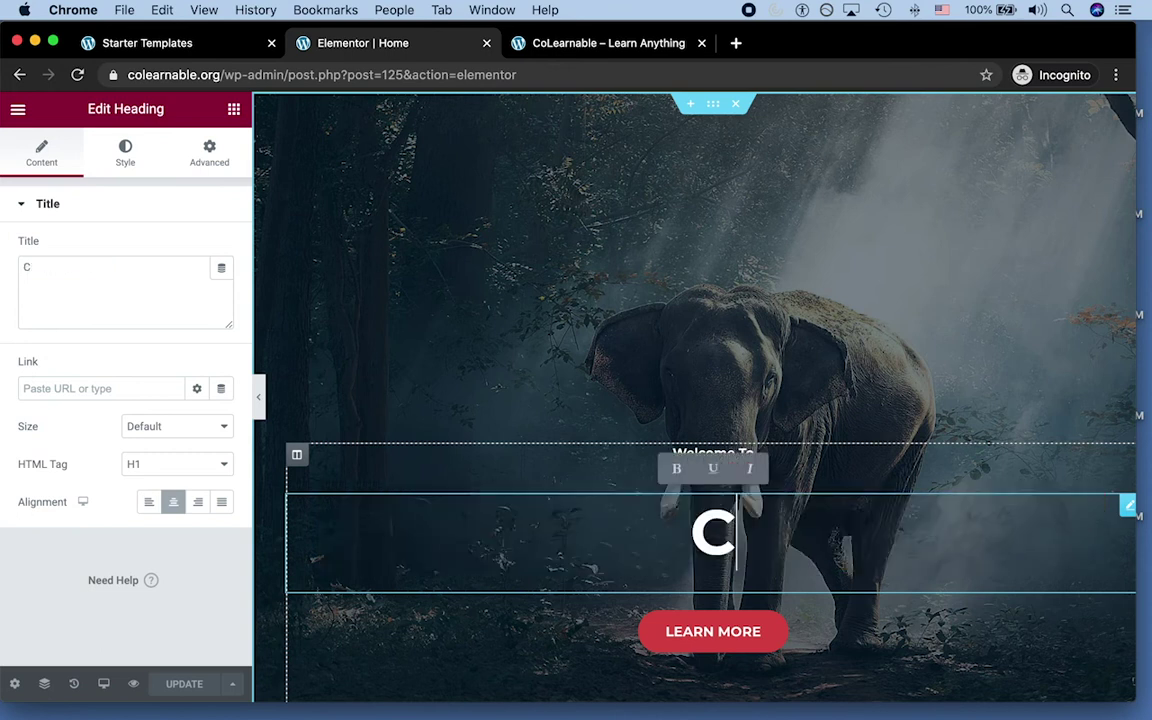
{"action": "type", "text": "oLeanab"}
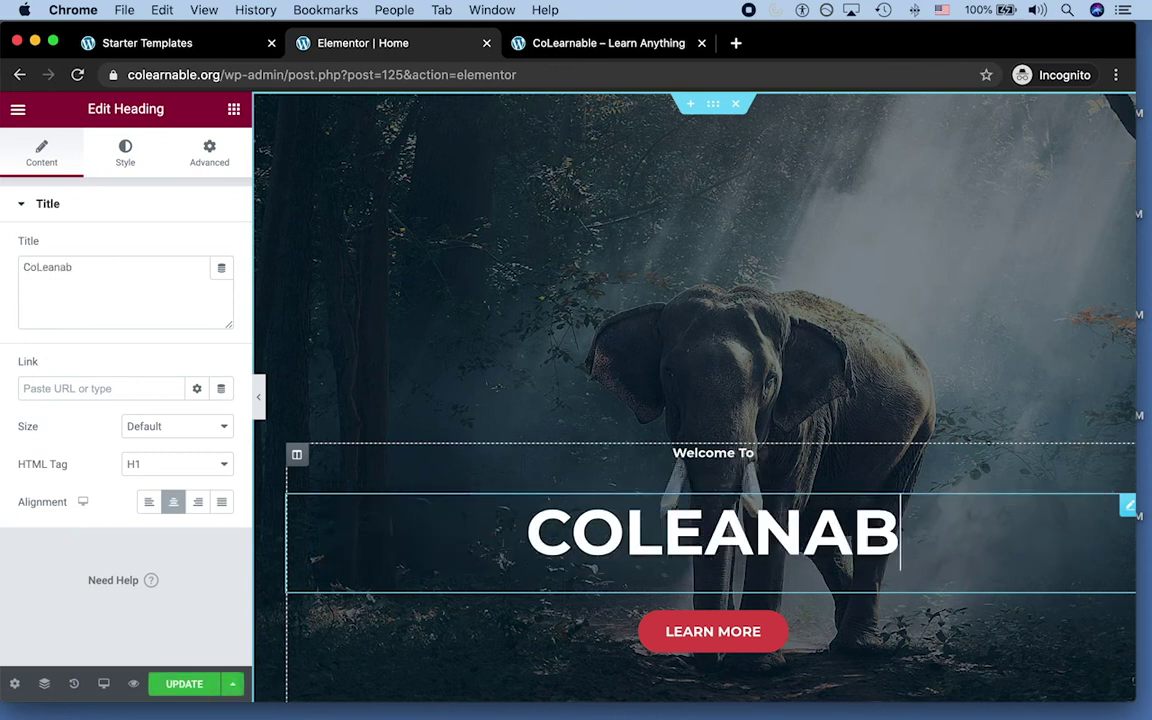
{"action": "type", "text": "le"}
{"action": "key", "text": "BackSpace"}
{"action": "type", "text": "le"}
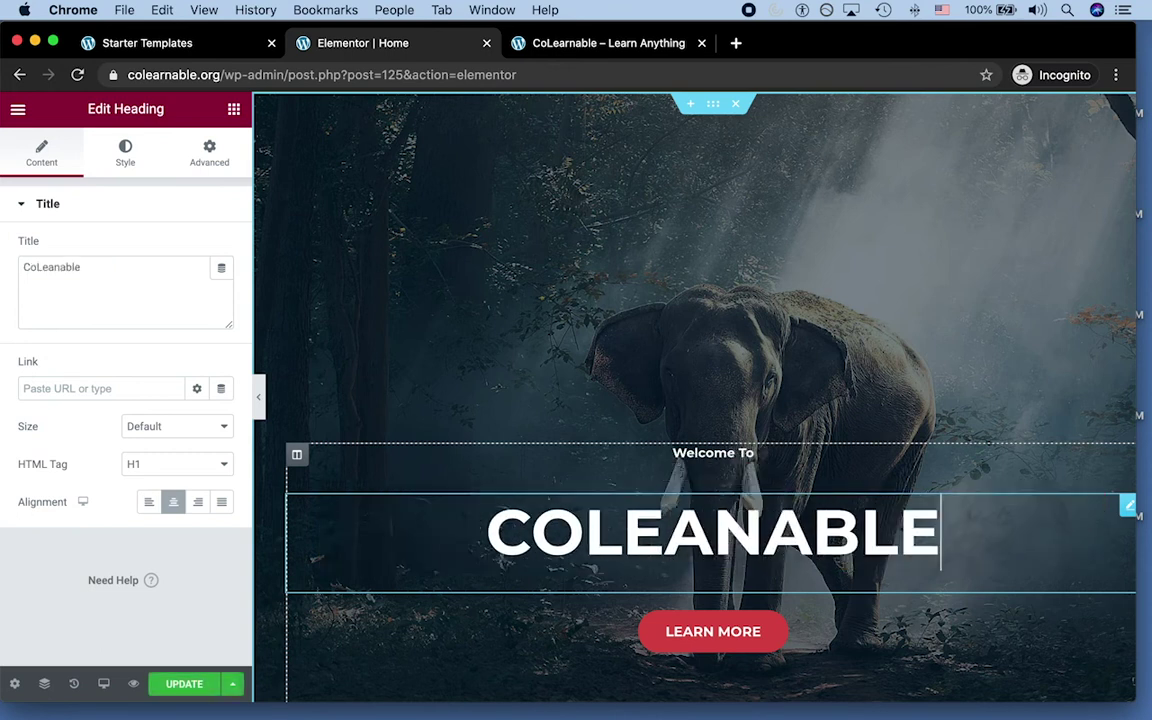
Replace the hero section's background image with the free Pixabay photo of a woman sitting at a window above a city at night
{"action": "left_click", "coordinate": [713, 103]}
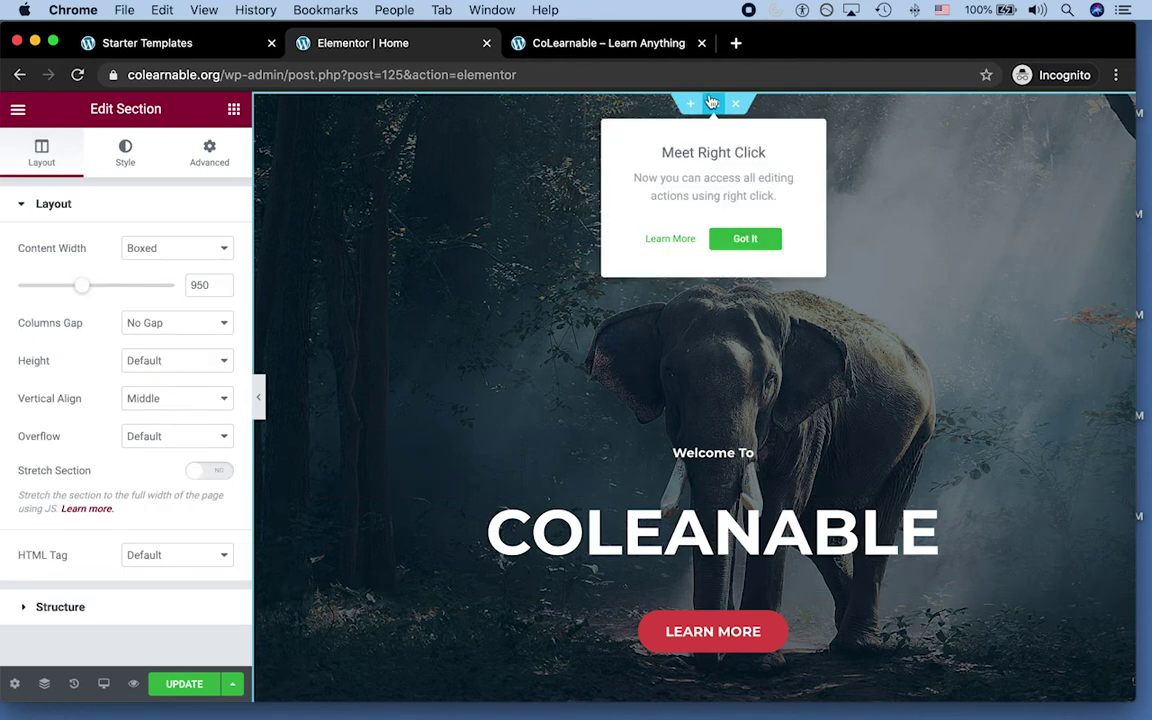
{"action": "left_click", "coordinate": [123, 152]}
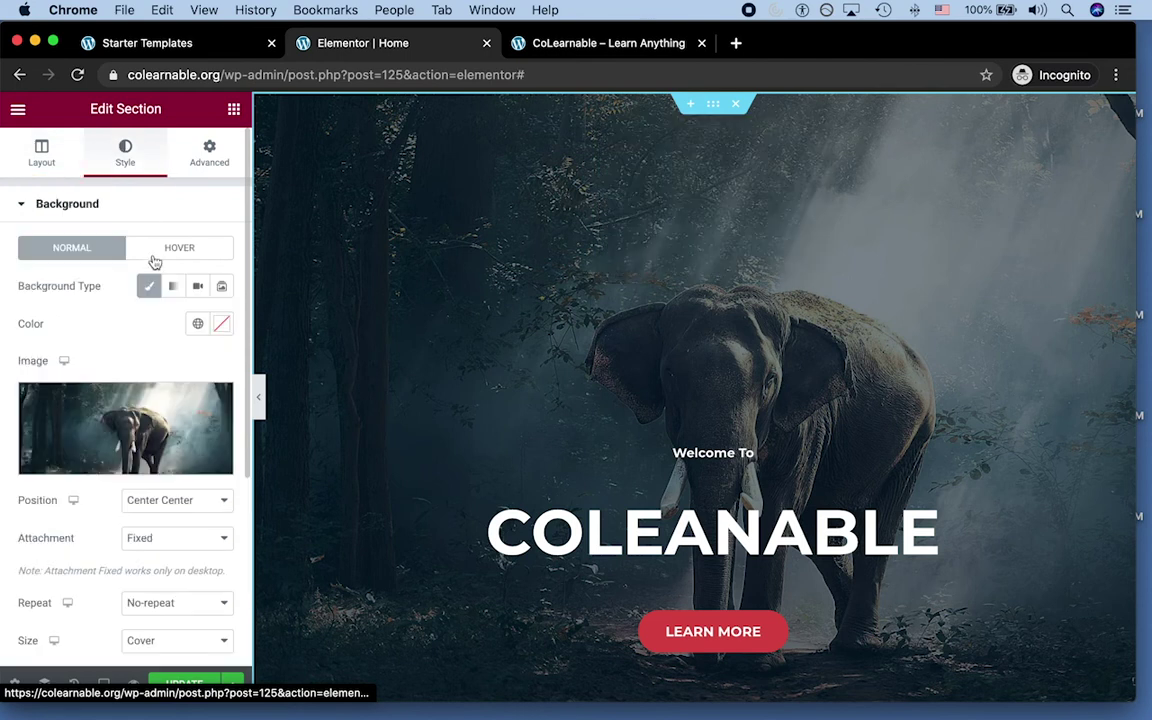
{"action": "left_click", "coordinate": [150, 424]}
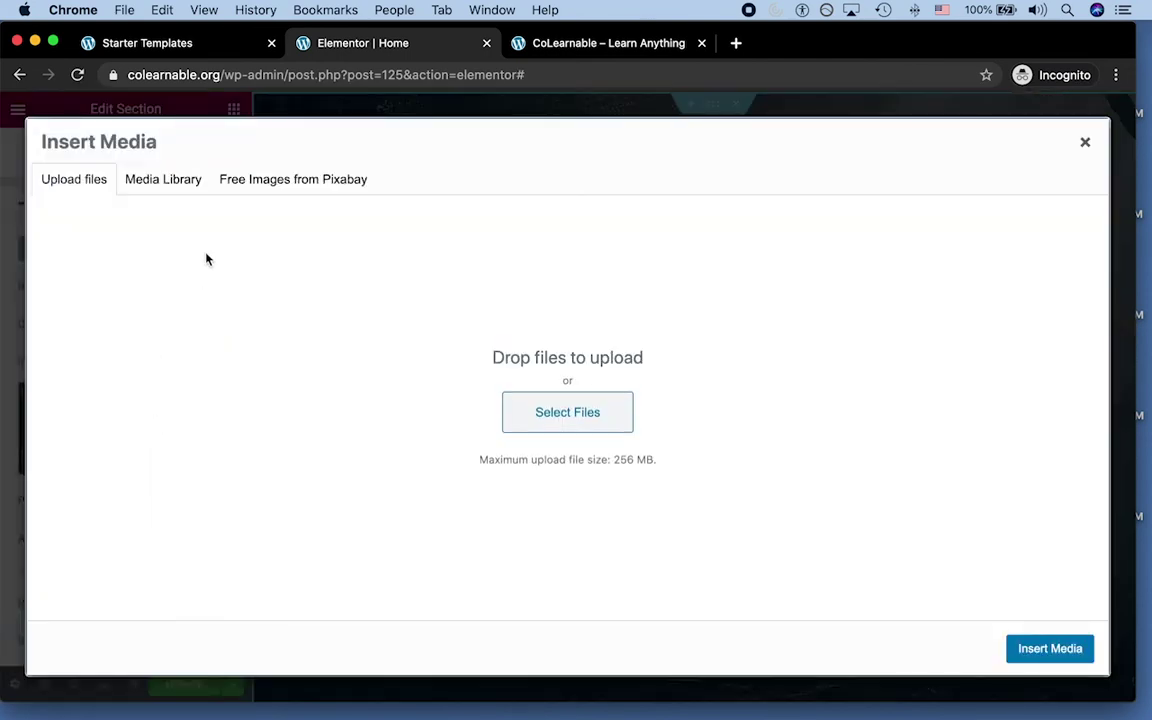
{"action": "left_click", "coordinate": [304, 180]}
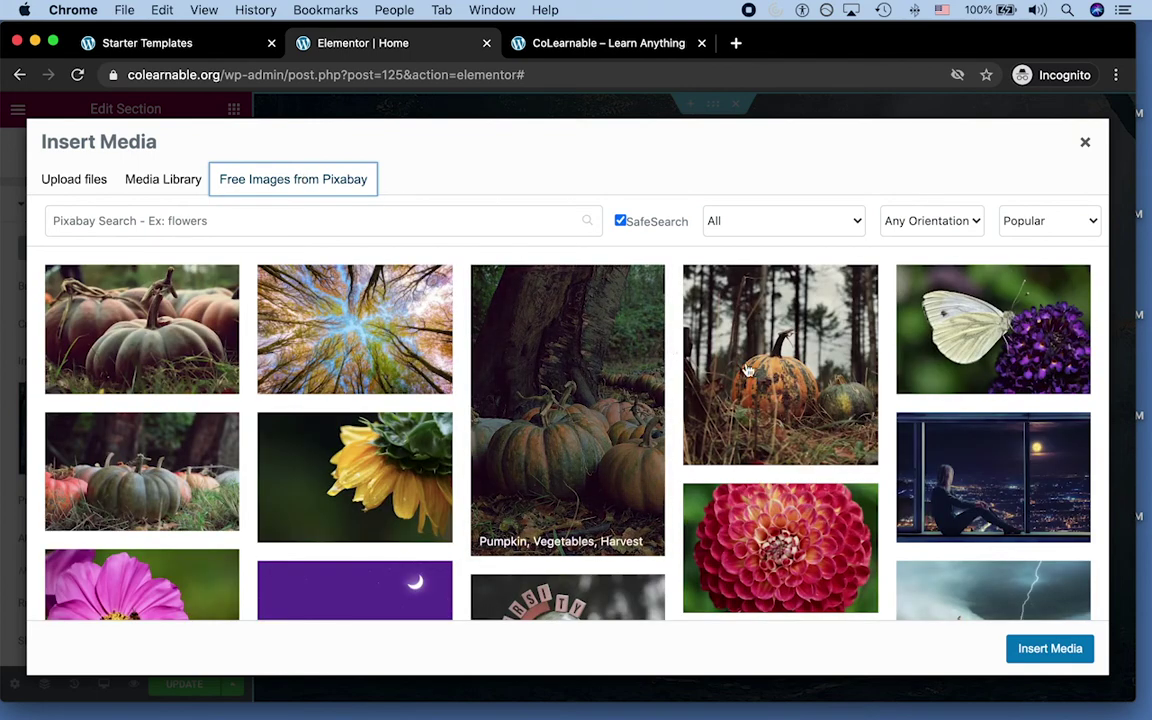
{"action": "left_click", "coordinate": [950, 442]}
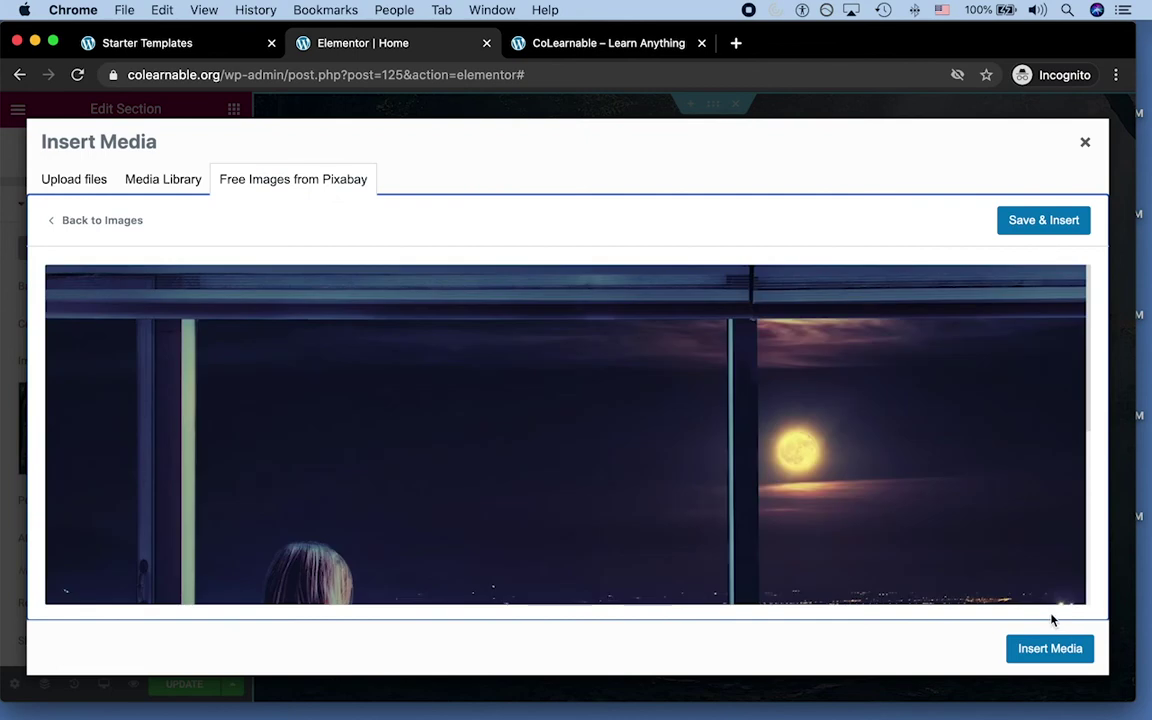
{"action": "left_click", "coordinate": [1042, 222]}
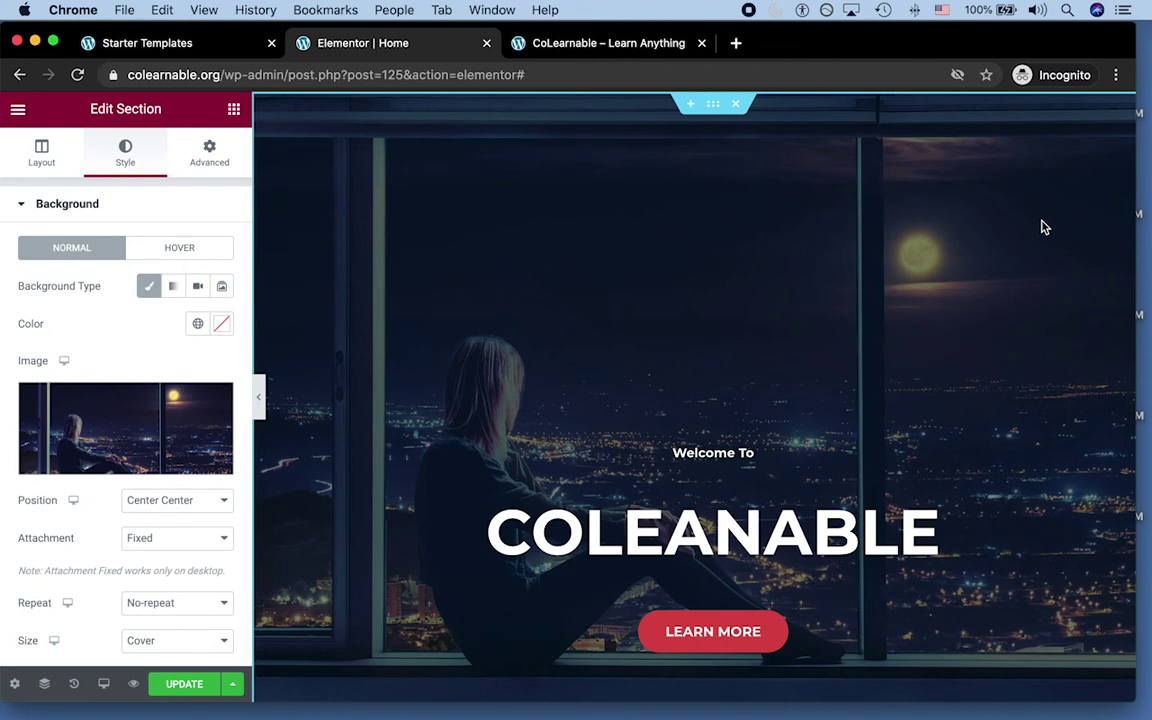
Return to the WordPress dashboard, dismiss the import message, and search the plugin directory for "astra starter"
{"action": "left_click", "coordinate": [198, 46]}
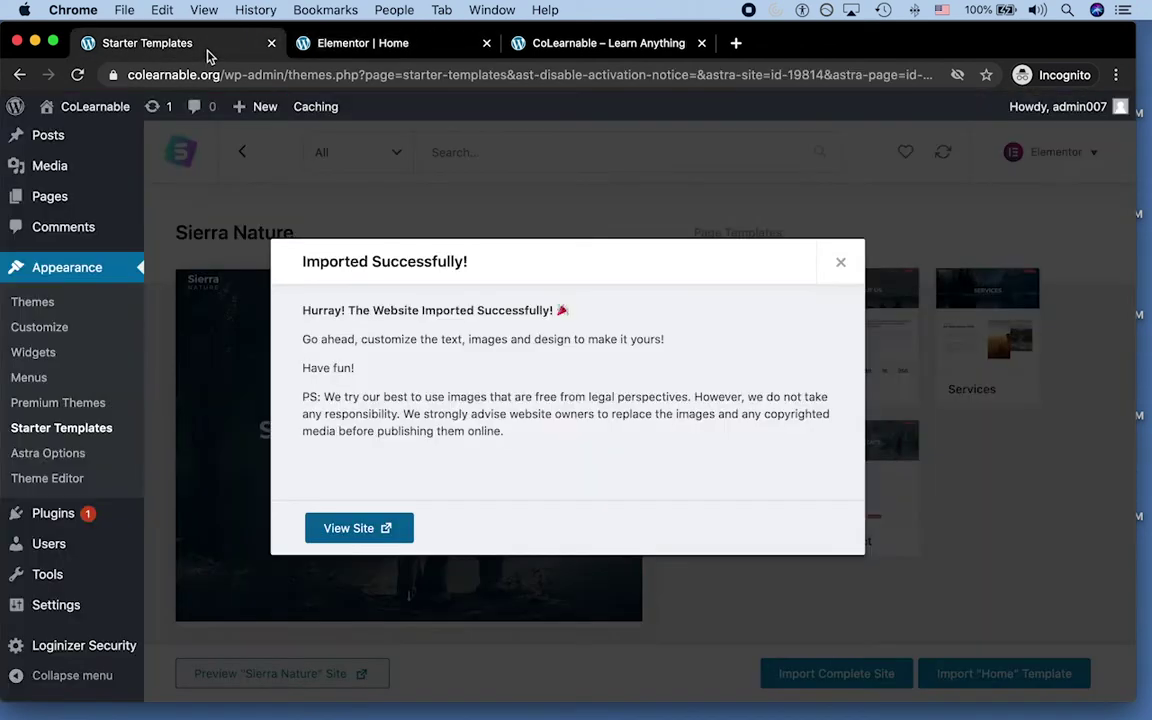
{"action": "left_click", "coordinate": [840, 262]}
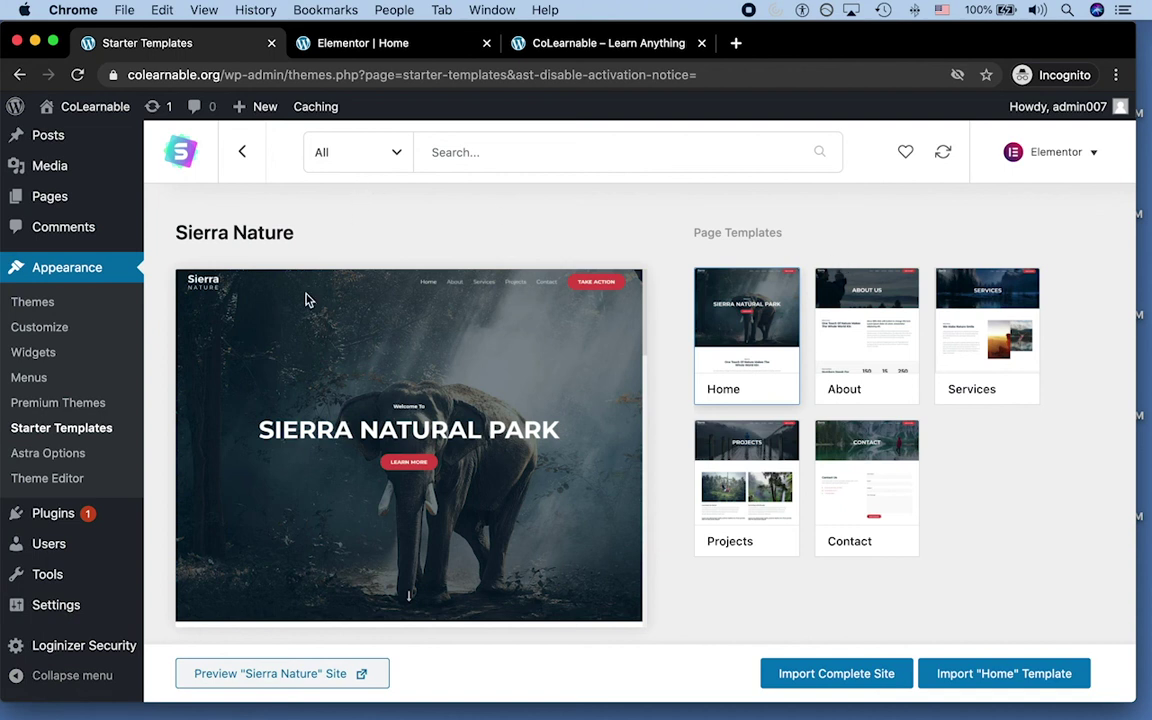
{"action": "left_click", "coordinate": [54, 512]}
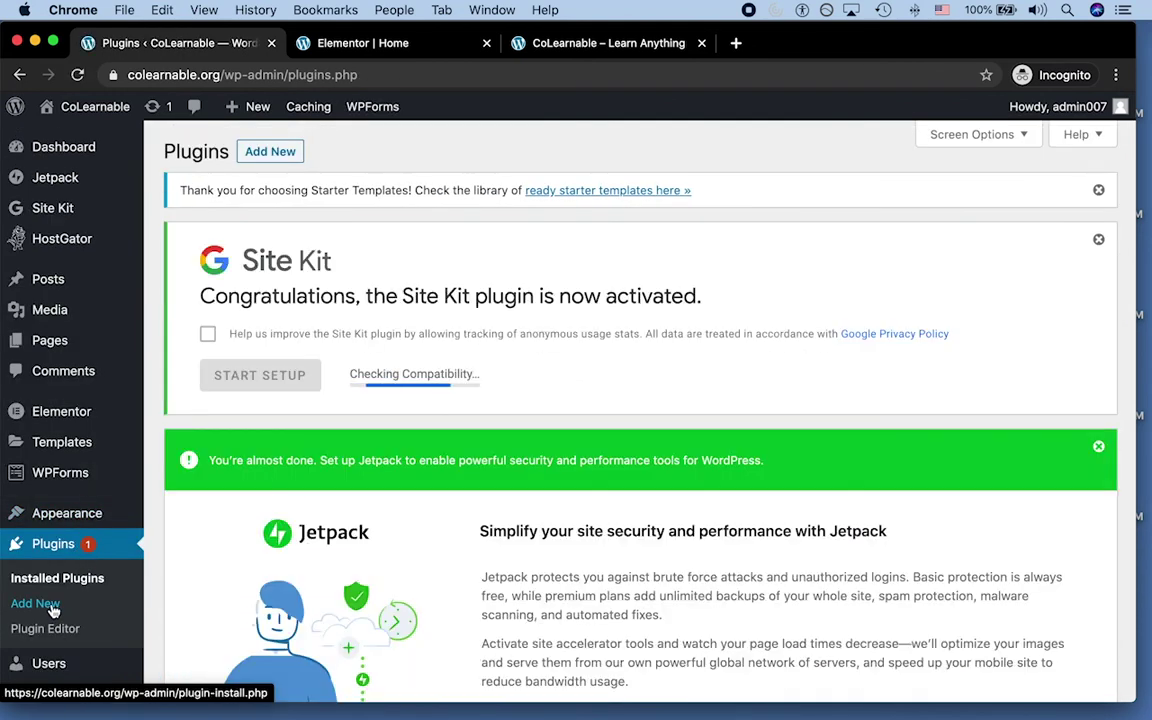
{"action": "mouse_move", "coordinate": [258, 118]}
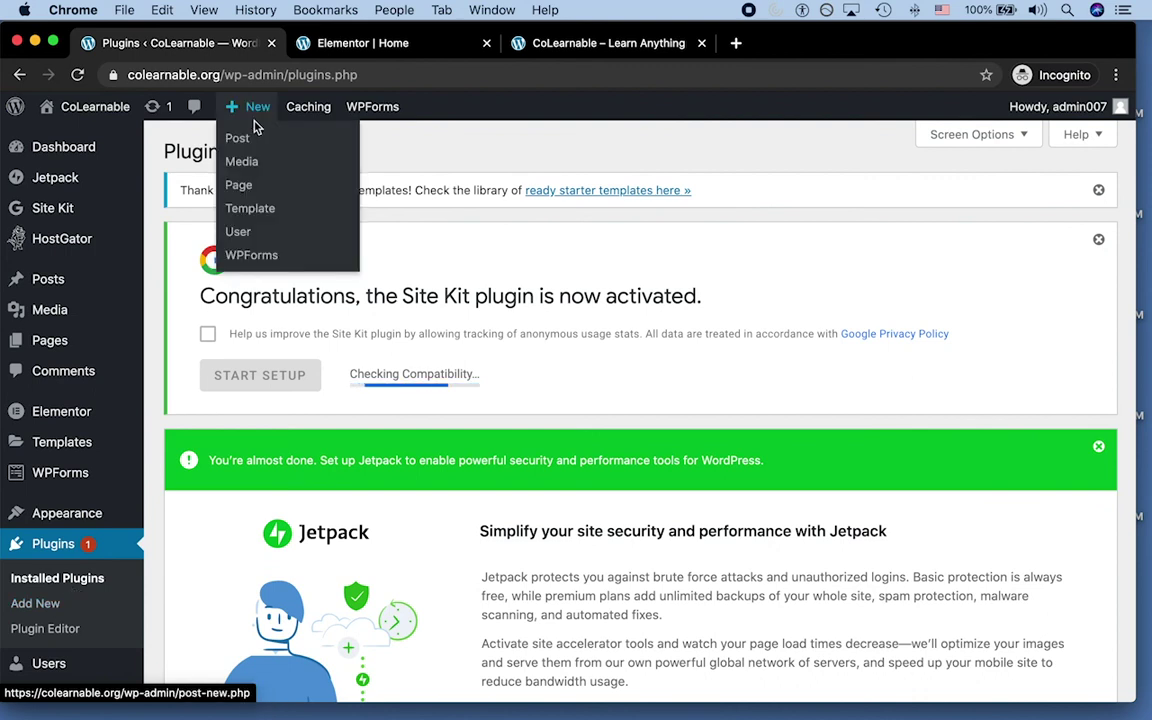
{"action": "left_click", "coordinate": [61, 608]}
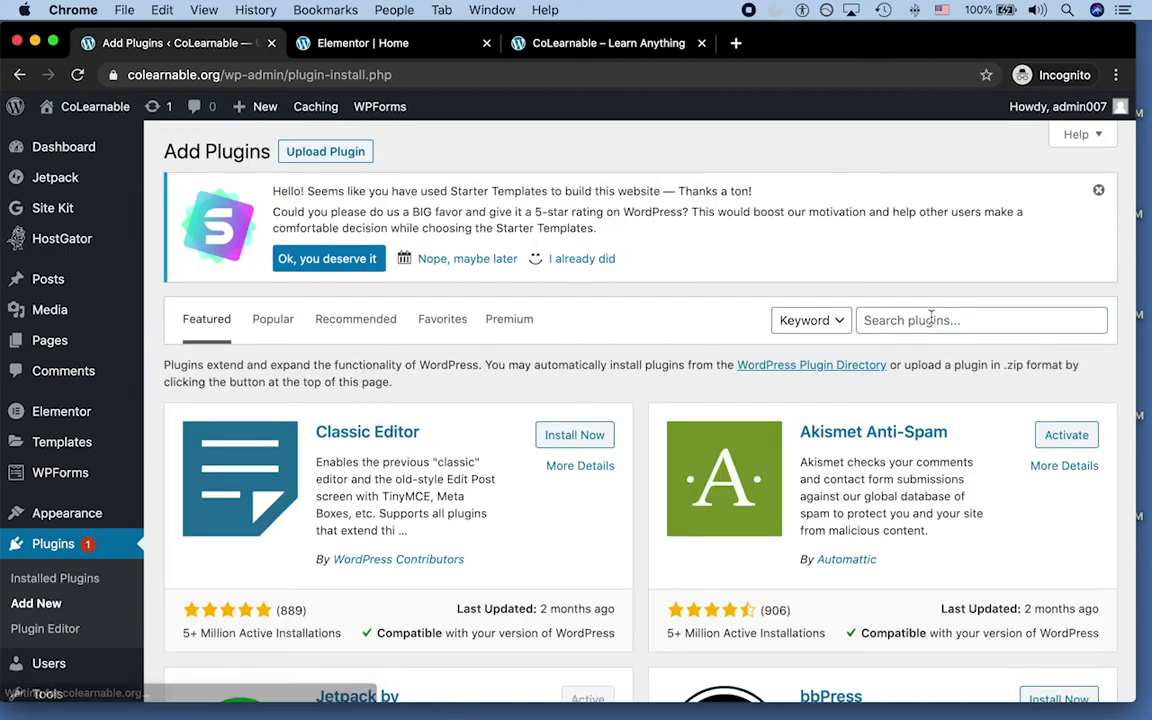
{"action": "left_click", "coordinate": [936, 319]}
{"action": "type", "text": "astra"}
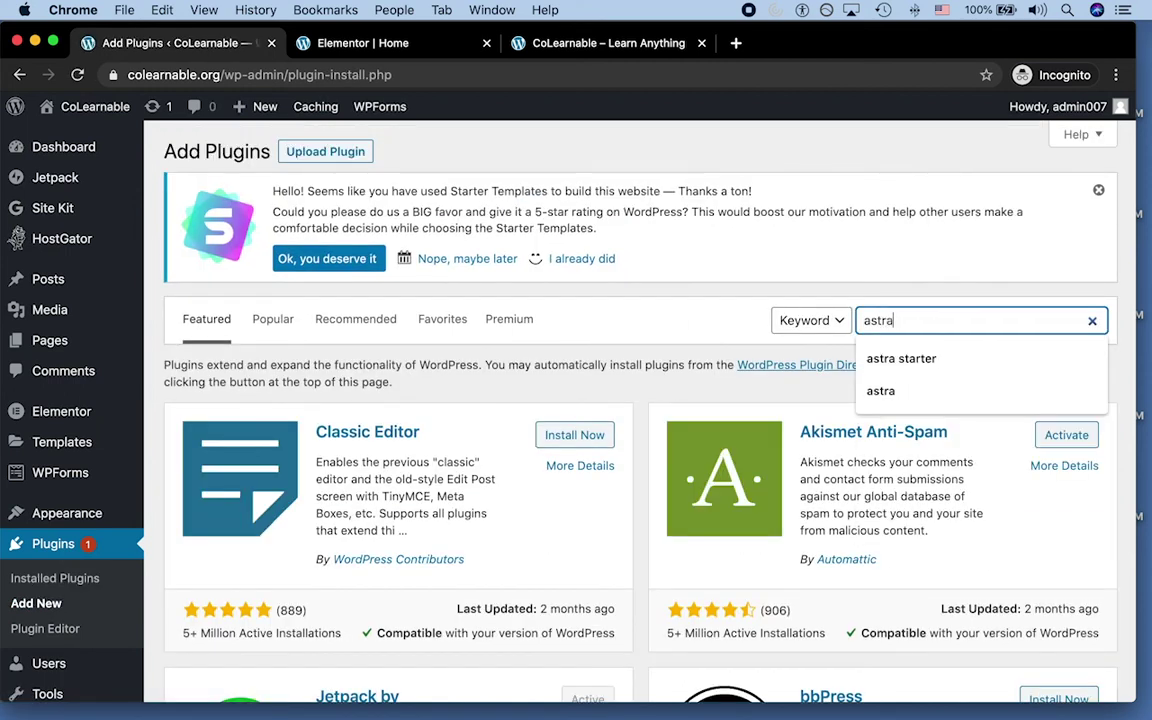
{"action": "key", "text": "Return"}
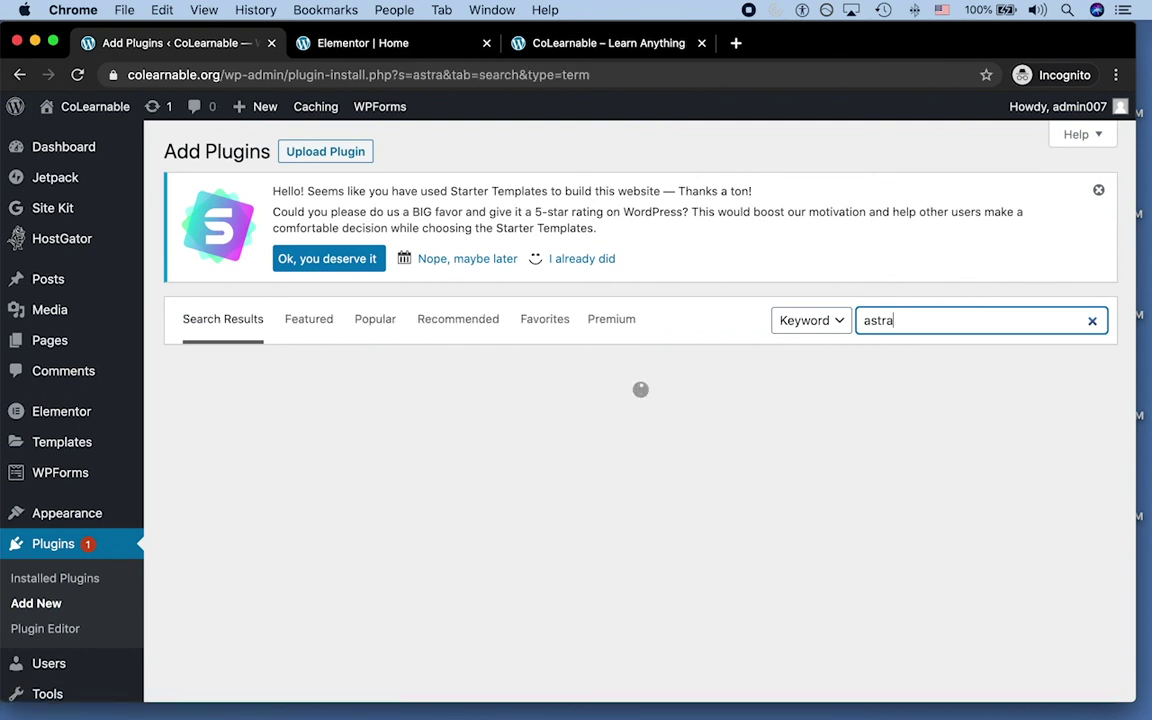
{"action": "key", "text": "Down"}
{"action": "key", "text": "Return"}
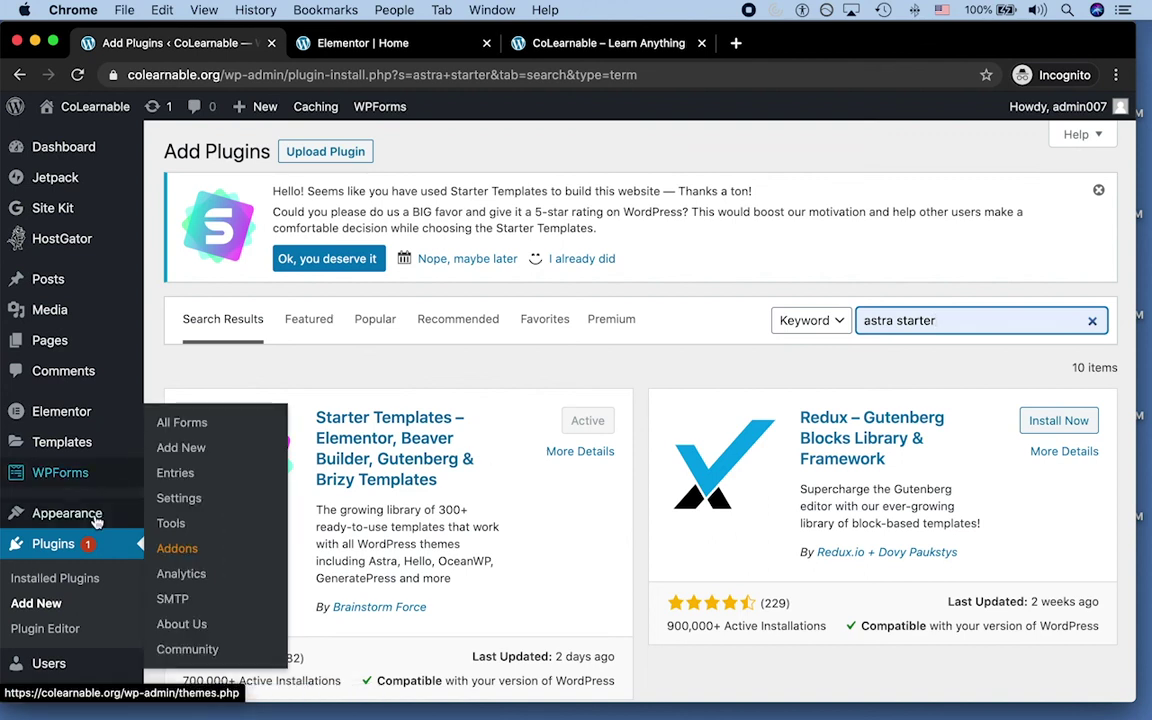
Open the Starter Templates library from the Appearance section to browse the available templates
{"action": "scroll", "coordinate": [78, 570], "scroll_direction": "down", "scroll_amount": 1}
{"action": "mouse_move", "coordinate": [77, 455]}
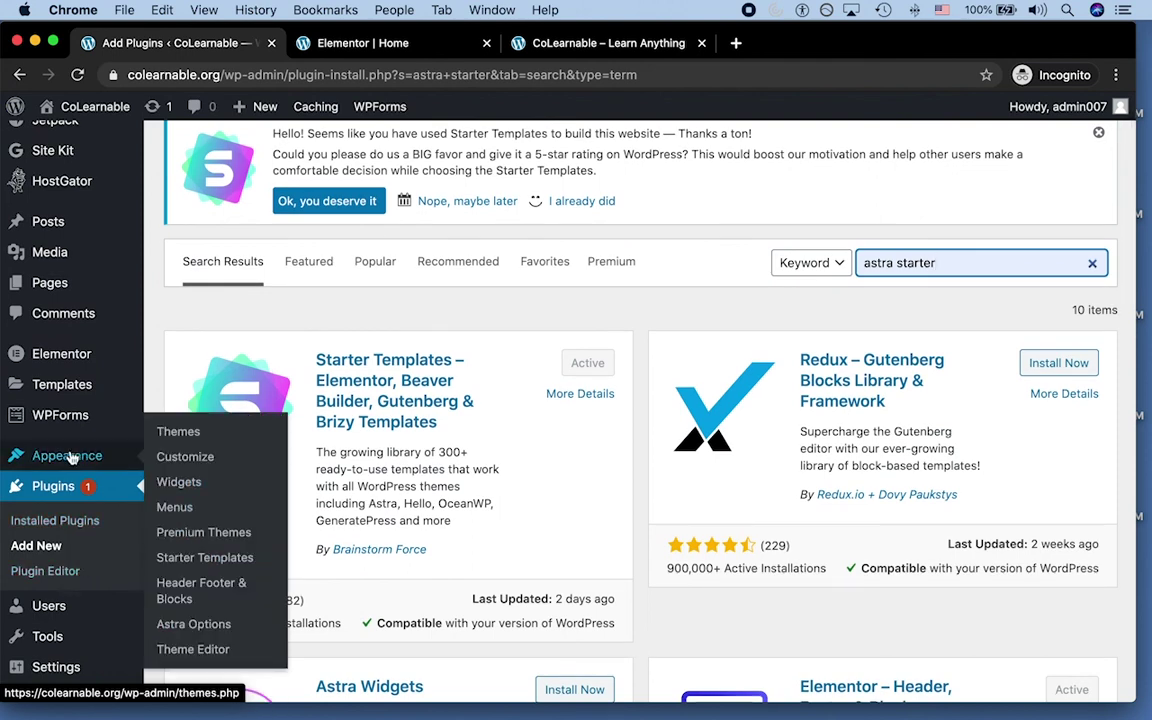
{"action": "left_click", "coordinate": [195, 560]}
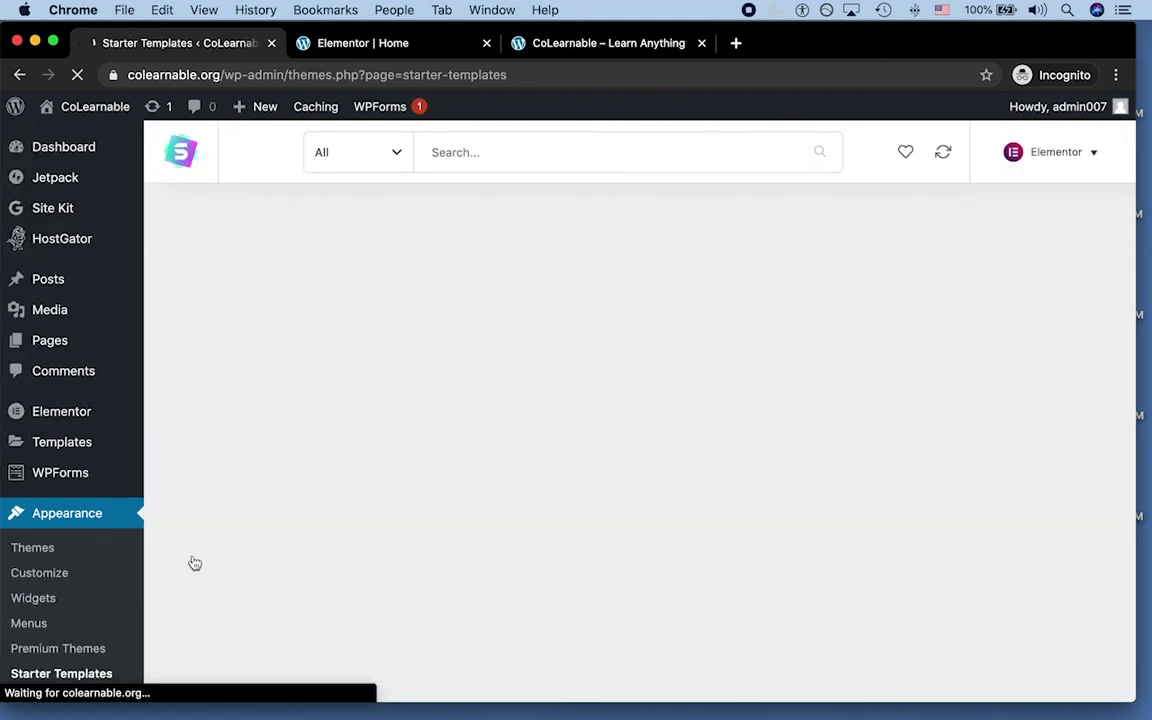
{"action": "scroll", "coordinate": [724, 384], "scroll_direction": "down", "scroll_amount": 10}
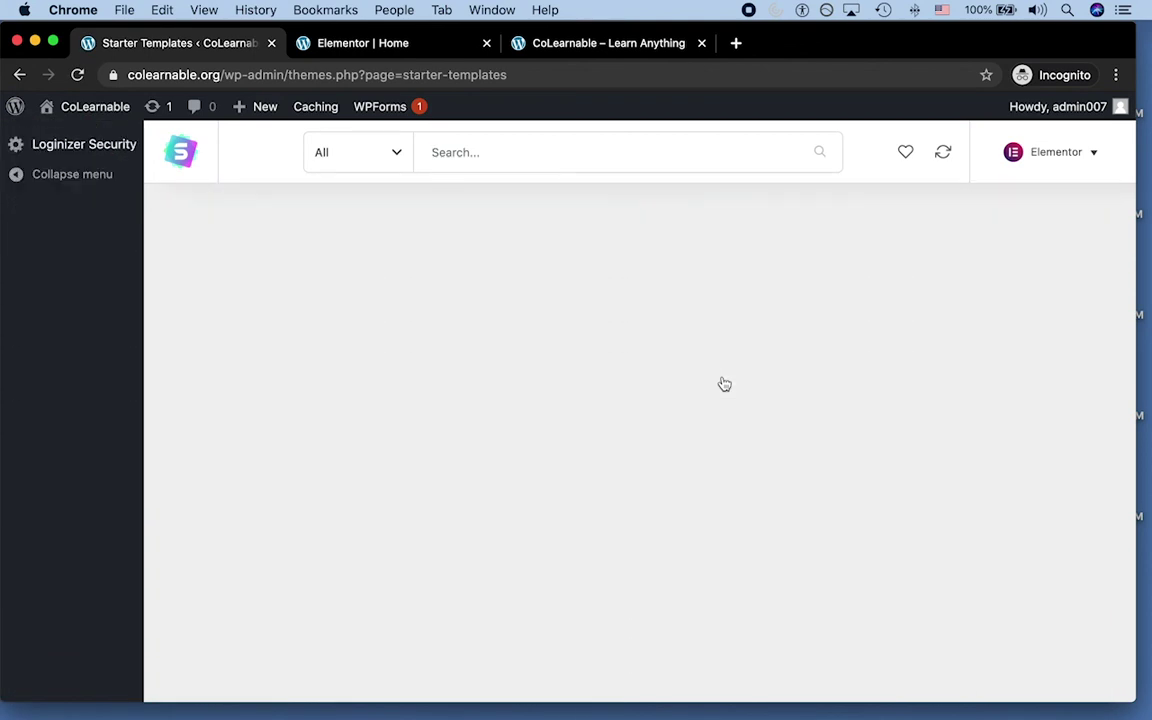